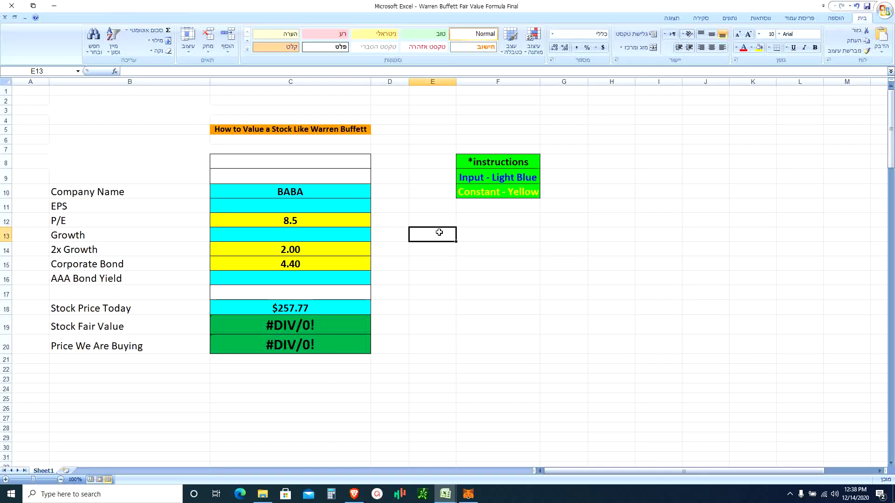
Step: Go to the sheet's title cell C5 above the stock valuation table
key(Left)
key(Up)
key(Up)
key(Up)
key(Up)
key(Up)
key(Up)
key(Up)
key(Up)
key(Left)
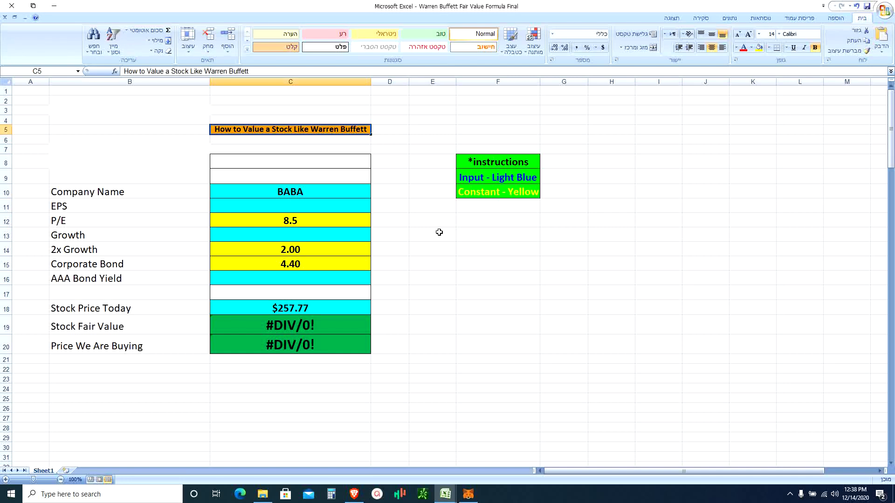
Step: Review the Company Name, EPS and Growth rows of the valuation table, comparing each label with its input cell
key(Down)
key(Down)
key(Down)
key(Down)
key(Down)
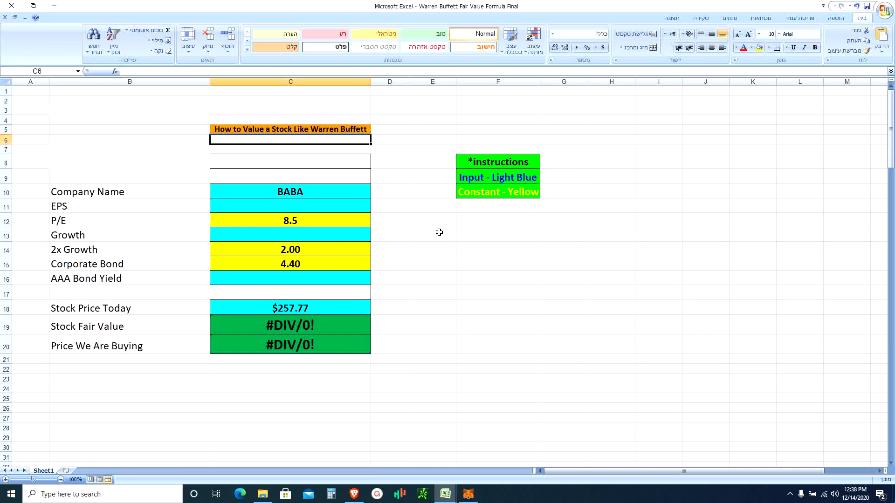
key(Left)
key(Right)
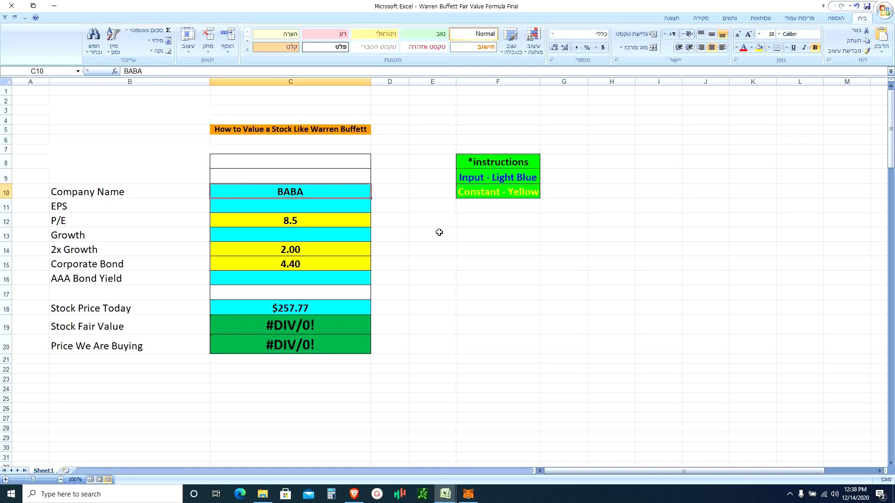
key(Left)
key(Right)
key(Down)
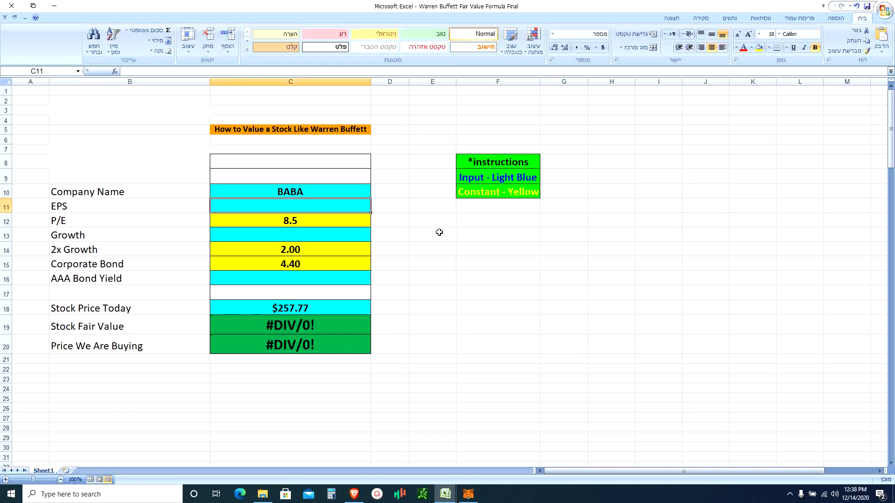
key(Left)
key(Right)
key(Down)
key(Down)
key(Left)
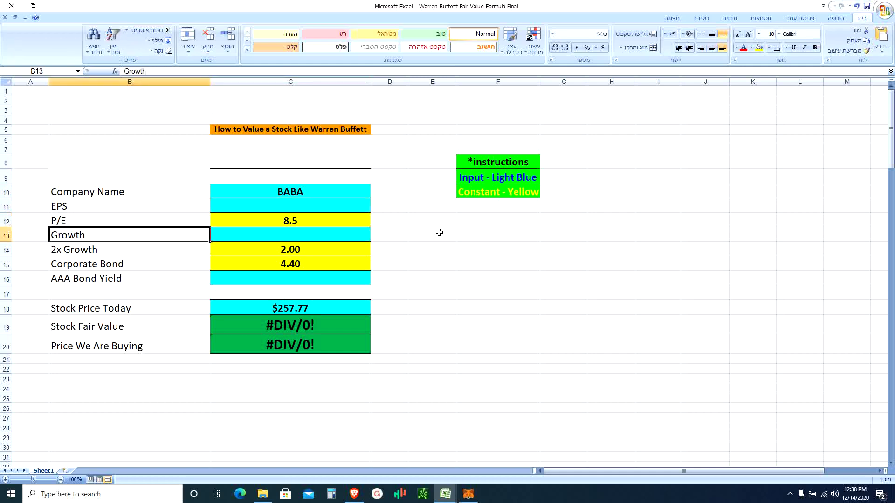
Step: Review the AAA Bond Yield and Stock Price Today rows of the valuation table
key(Right)
key(Down)
key(Down)
key(Down)
key(Left)
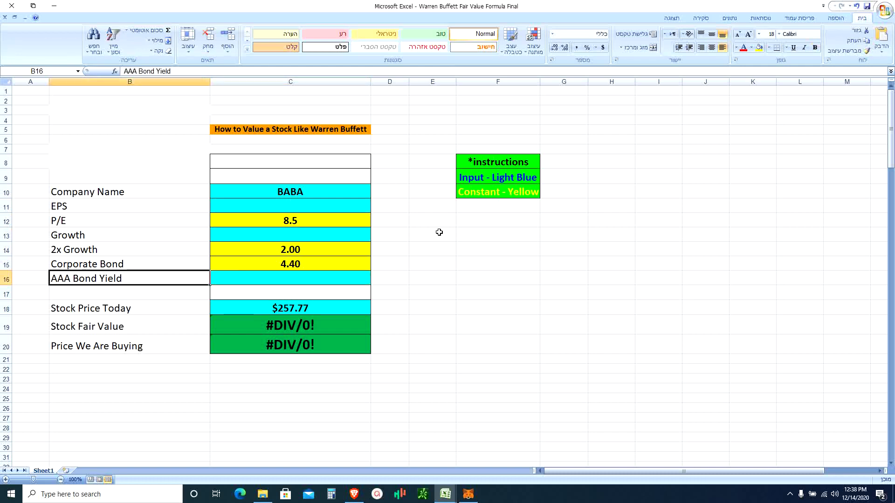
key(Right)
key(Down)
key(Down)
key(Down)
key(Up)
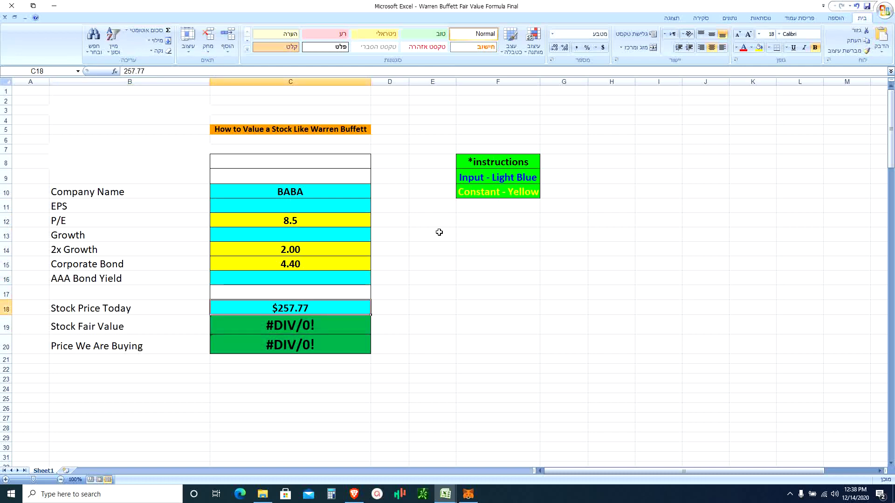
key(Left)
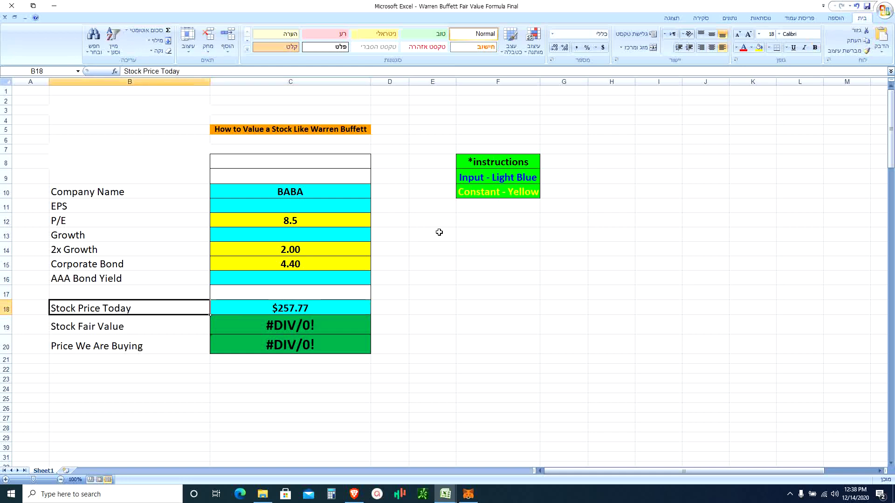
key(Right)
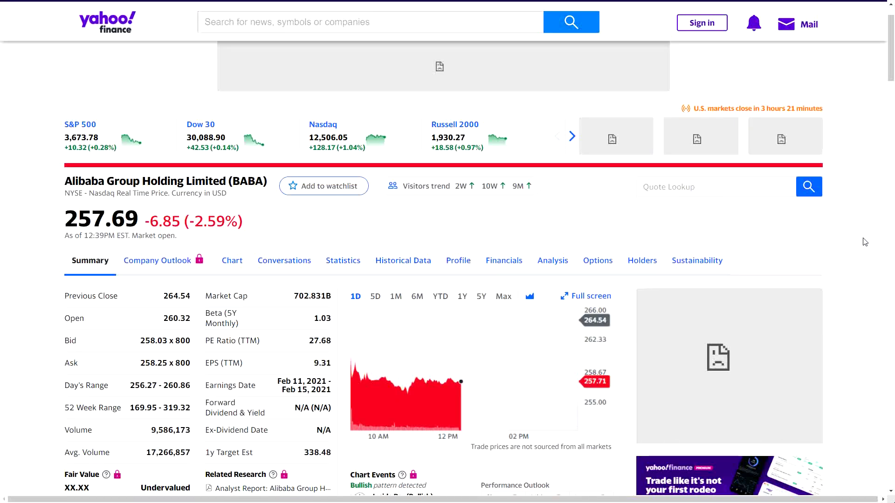
Step: On BABA's Yahoo Finance summary page, examine the current price, 52-week range and estimated return under Fair Value
scroll(864, 241, down, 2)
scroll(864, 242, down, 1)
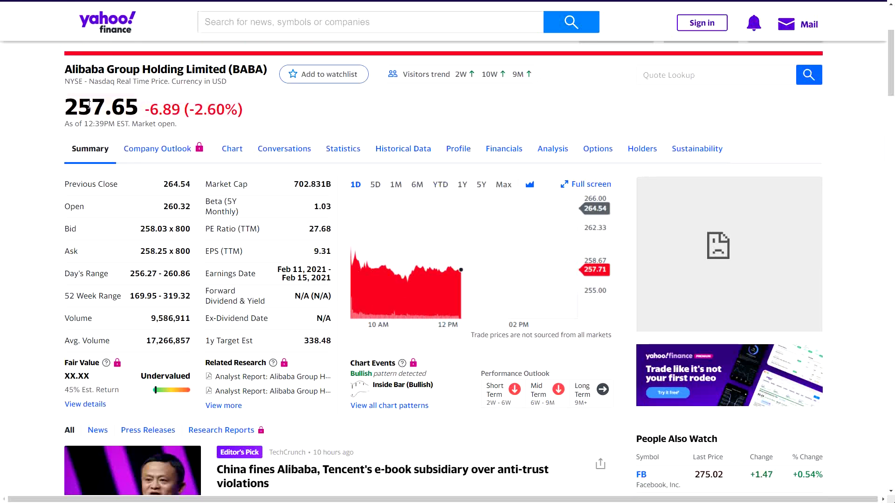
drag(66, 106, 242, 111)
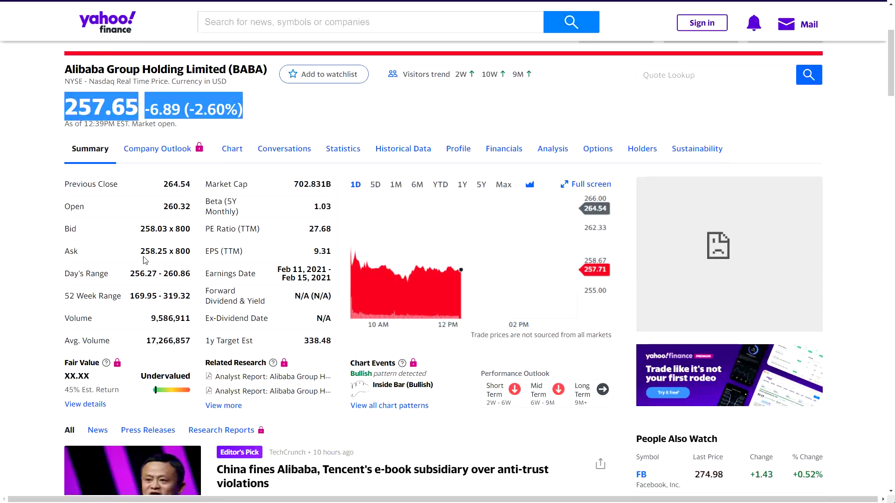
triple_click(141, 295)
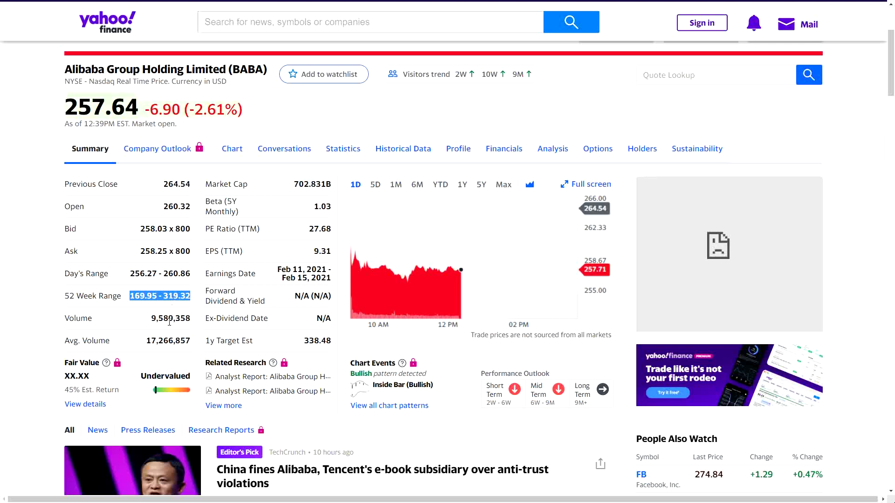
triple_click(90, 391)
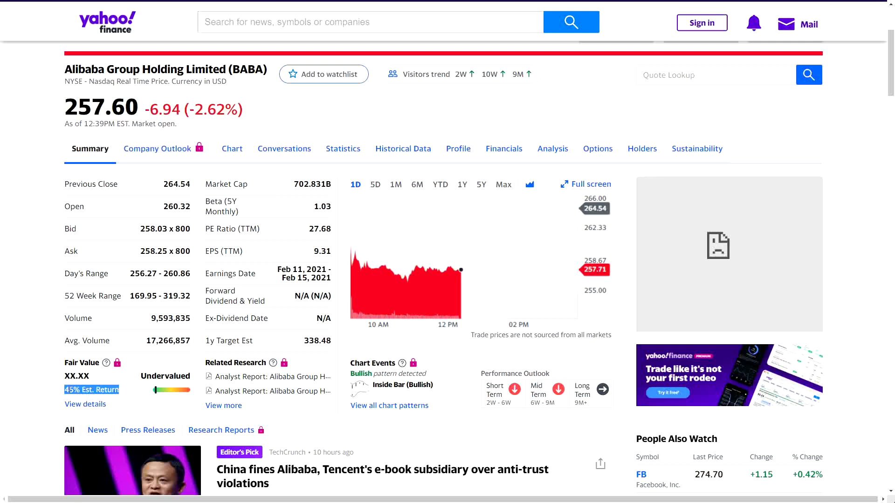
drag(65, 389, 92, 390)
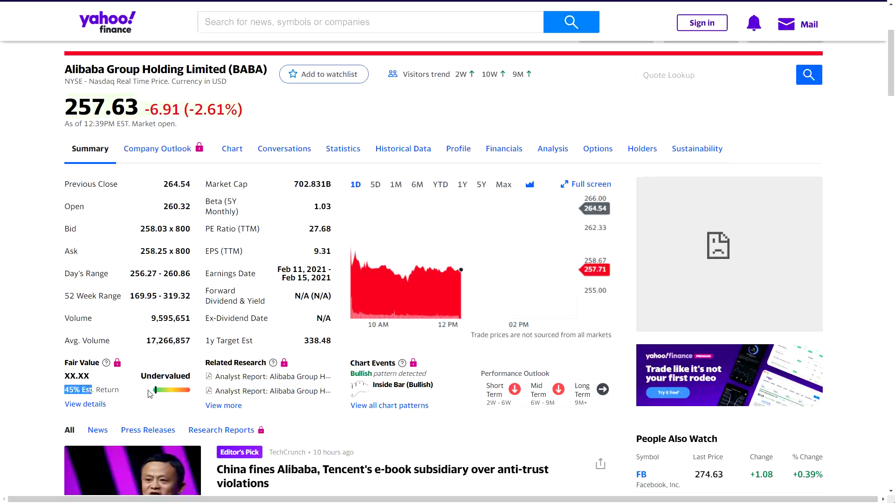
click(156, 394)
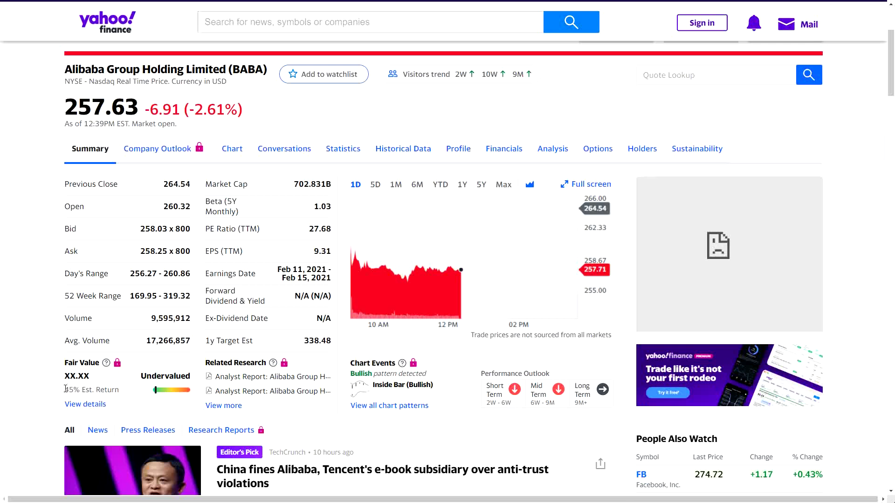
drag(65, 390, 93, 389)
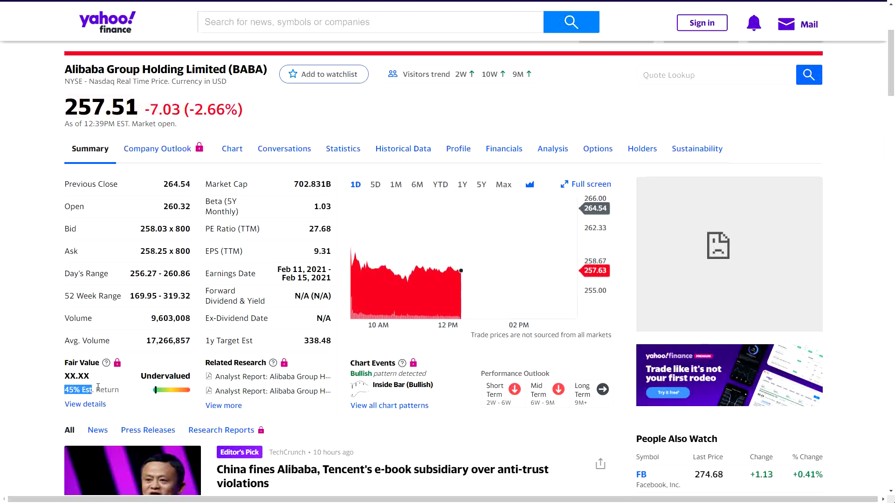
Step: Examine BABA's market cap, EPS (TTM), one-year target estimate, earnings date and PE ratio in the summary figures
double_click(302, 183)
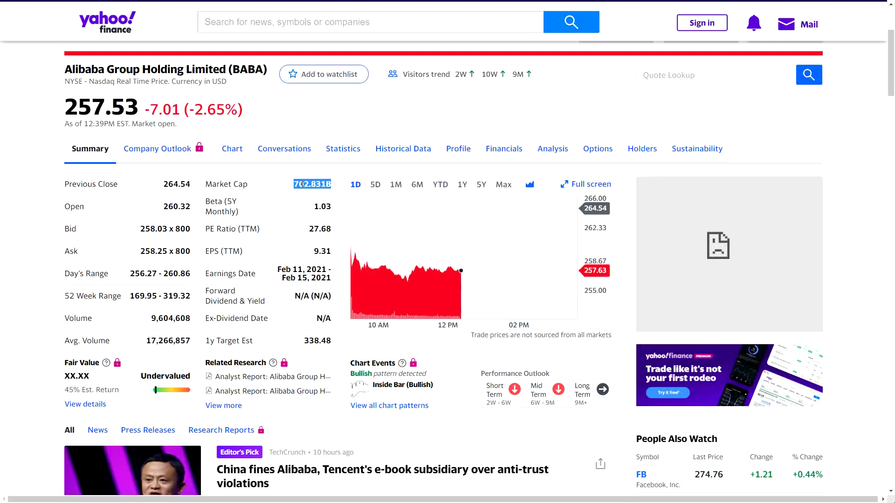
double_click(320, 254)
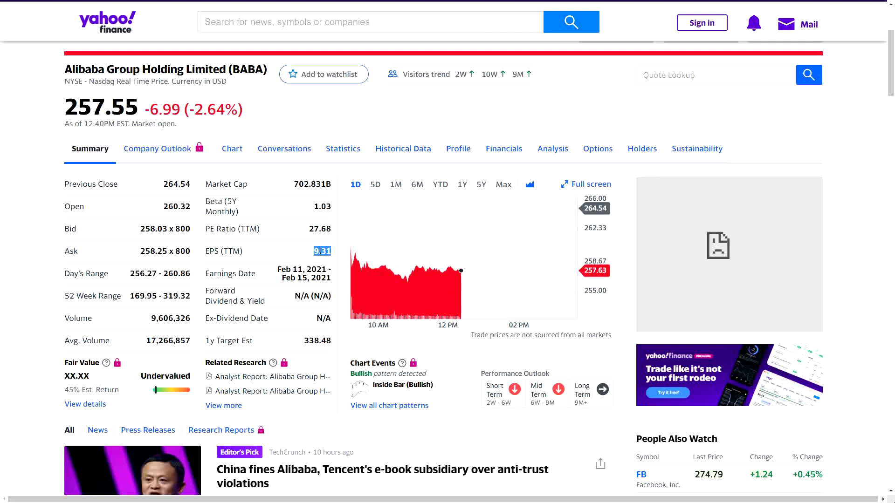
double_click(323, 340)
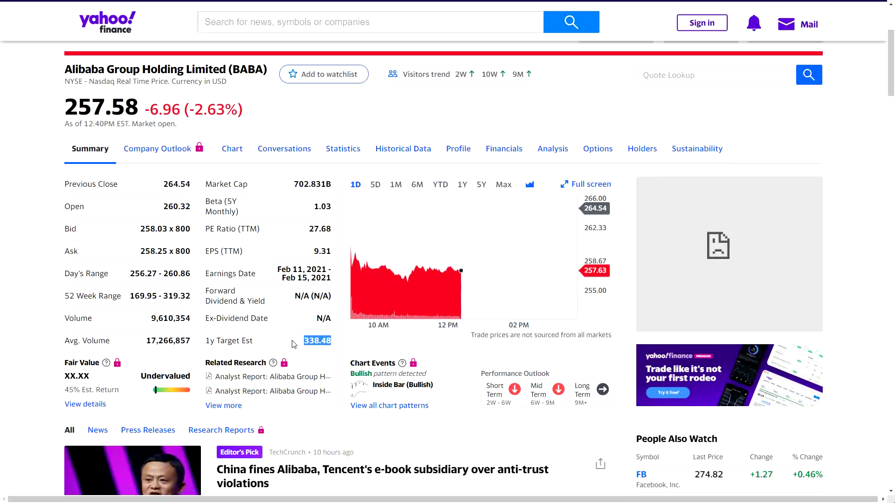
click(299, 278)
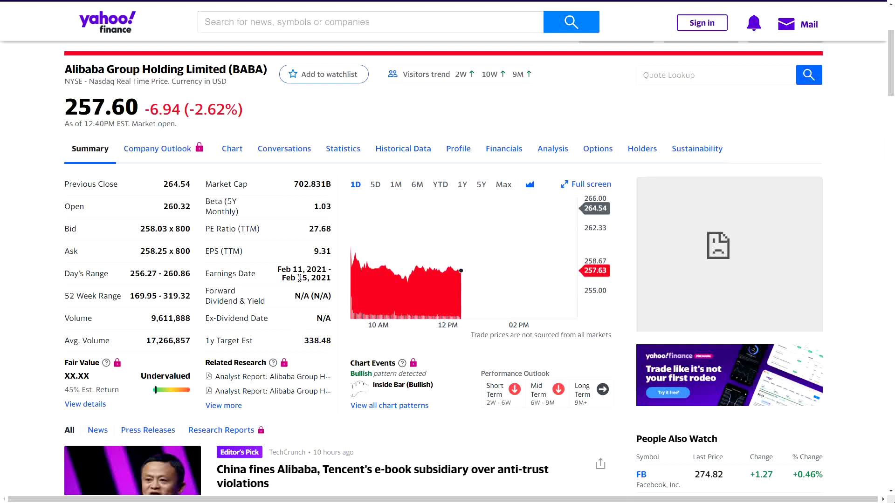
triple_click(299, 278)
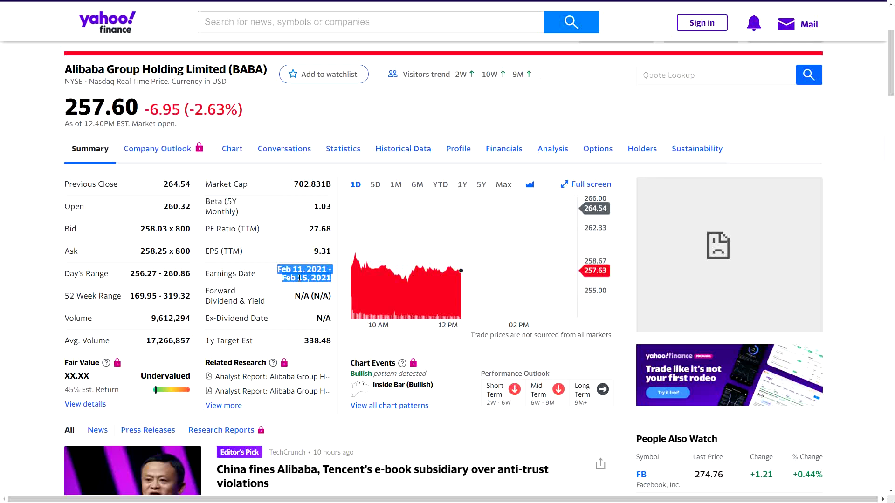
click(320, 231)
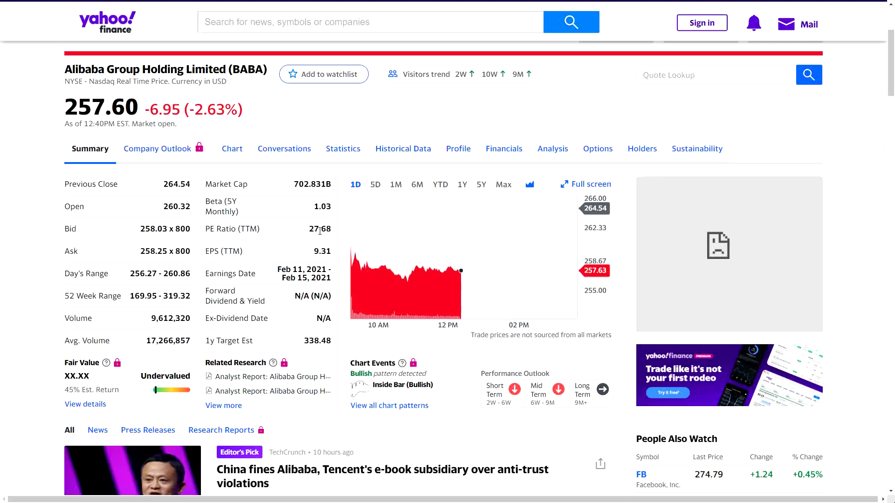
double_click(320, 230)
double_click(320, 231)
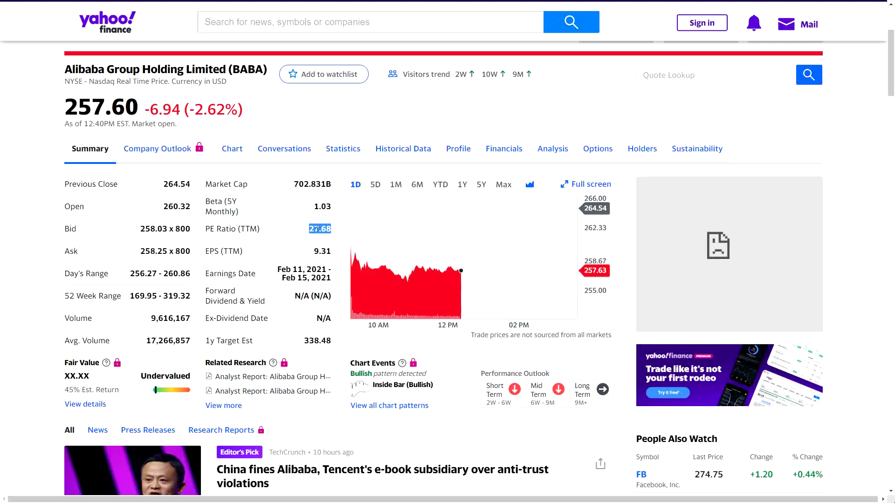
double_click(317, 228)
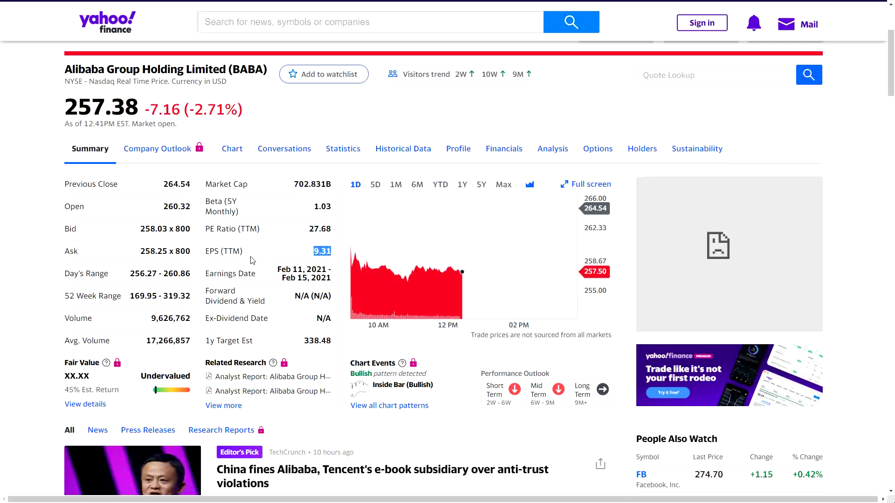
click(216, 250)
drag(206, 250, 330, 250)
click(305, 254)
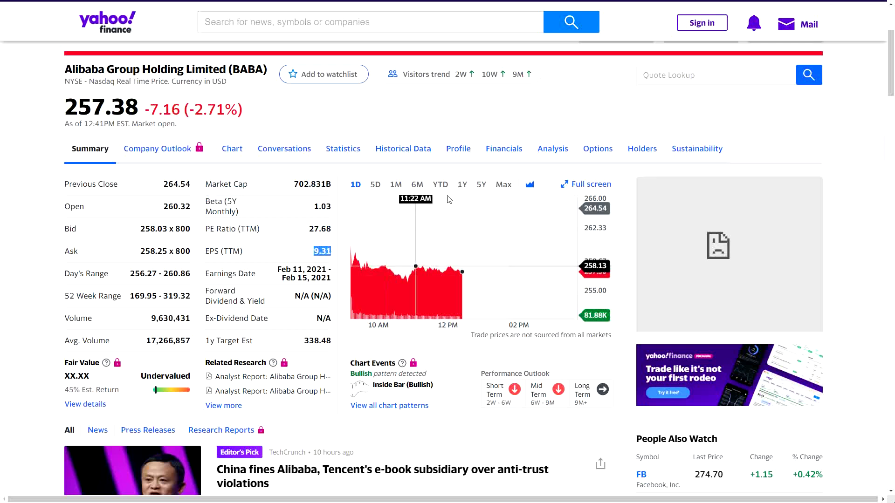
Step: Open BABA's Analysis page and find the Next 5 Years (per annum) figure under Growth Estimates
click(552, 155)
scroll(126, 176, down, 15)
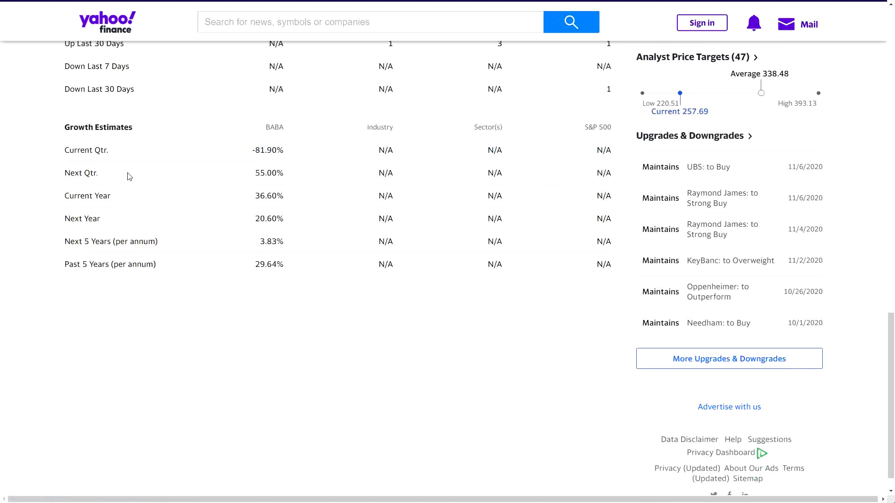
double_click(102, 134)
click(102, 137)
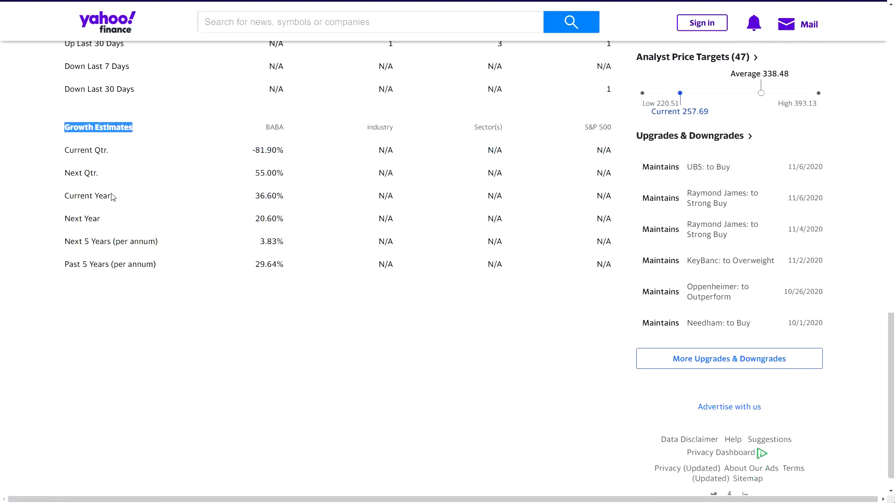
triple_click(111, 243)
double_click(81, 242)
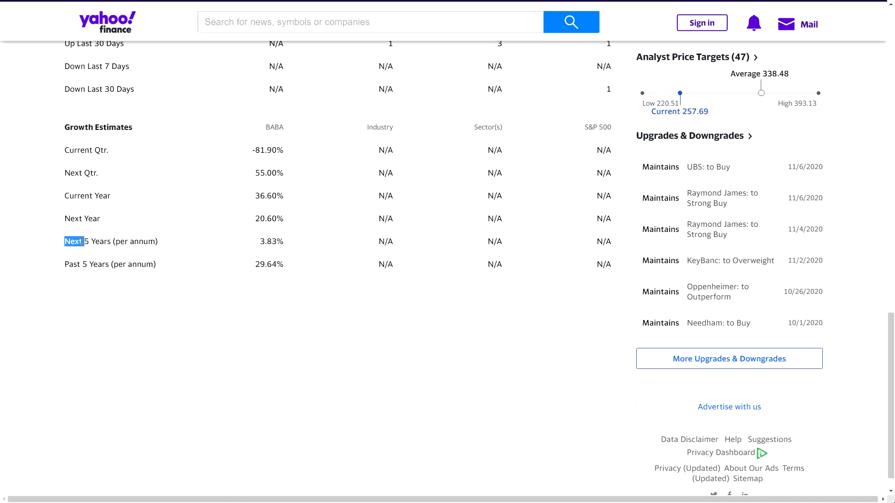
triple_click(271, 241)
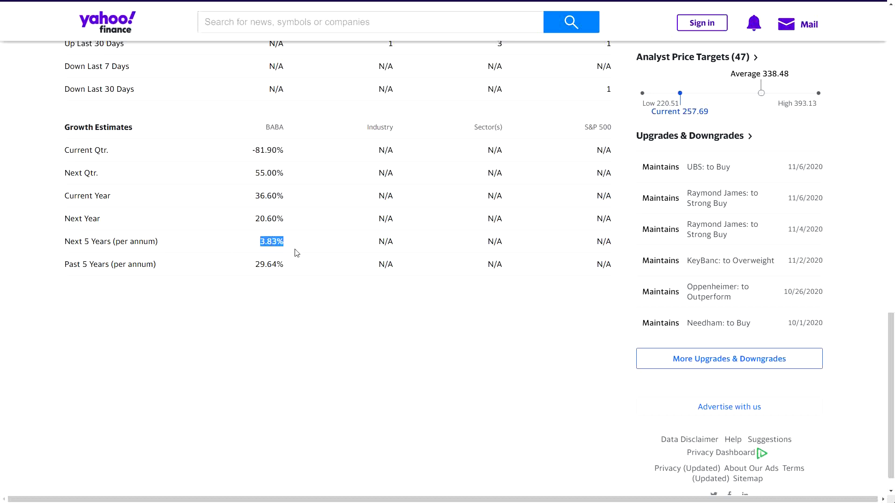
Step: Compare BABA's past five-year, yearly and quarterly growth estimates with the Next 5 Years (per annum) estimate
triple_click(270, 264)
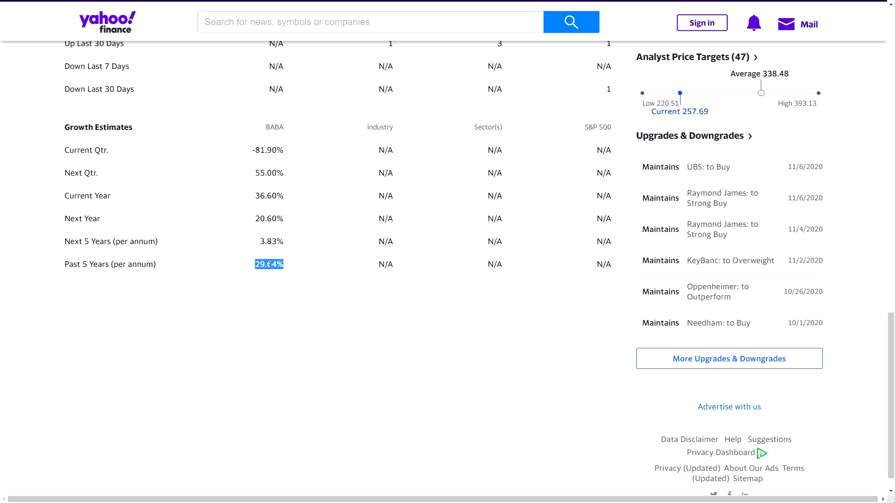
triple_click(266, 242)
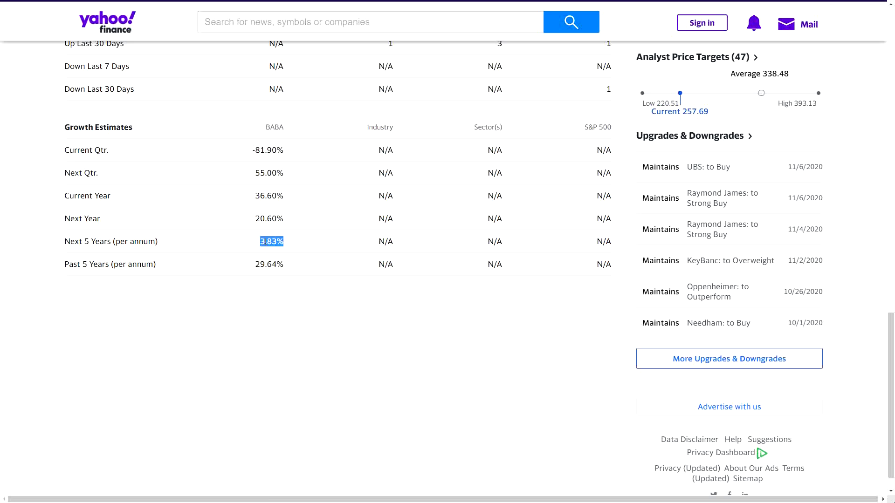
triple_click(261, 219)
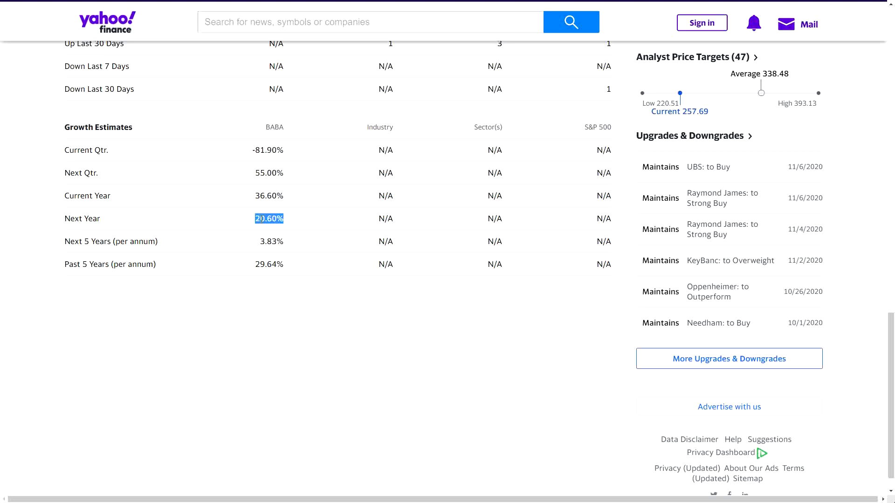
triple_click(259, 196)
triple_click(260, 173)
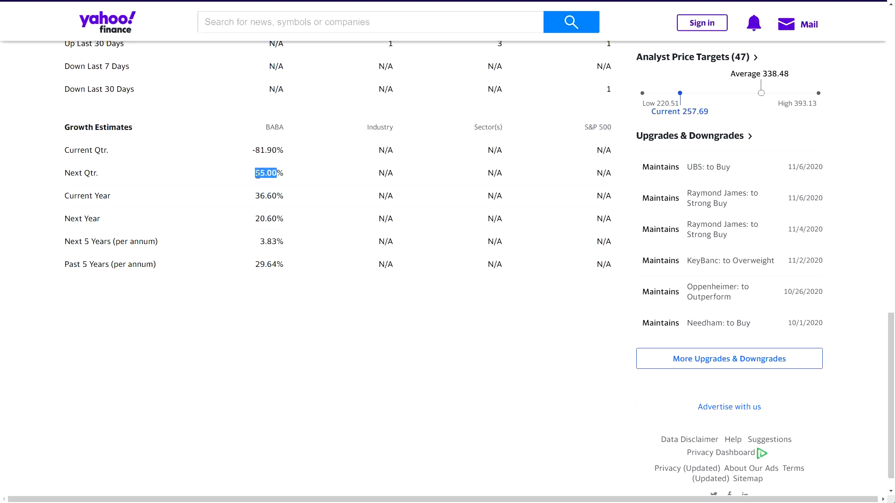
triple_click(263, 150)
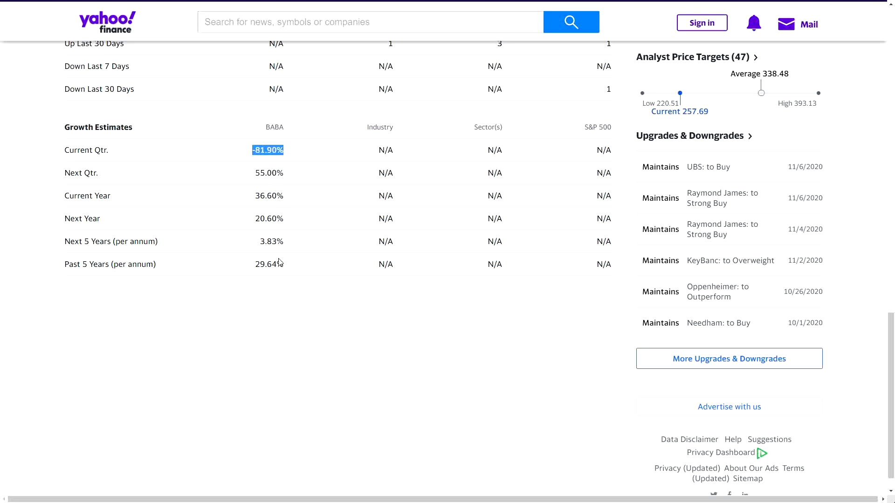
triple_click(278, 241)
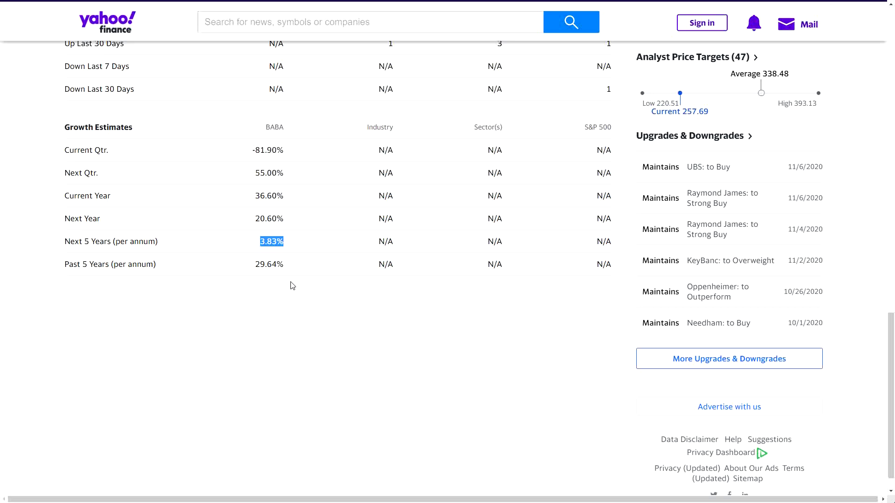
Step: Compare BABA's Next Qtr. growth estimate with the Next 5 Years (per annum) estimate under Growth Estimates
click(263, 258)
double_click(266, 172)
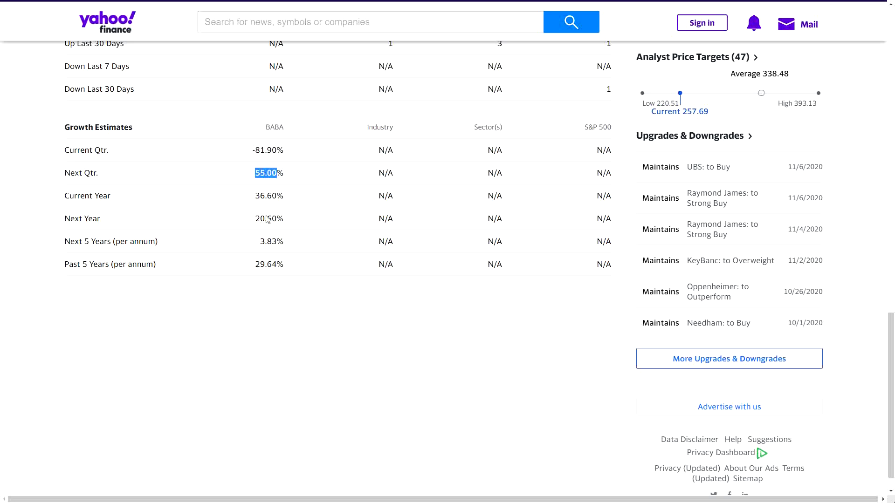
triple_click(269, 241)
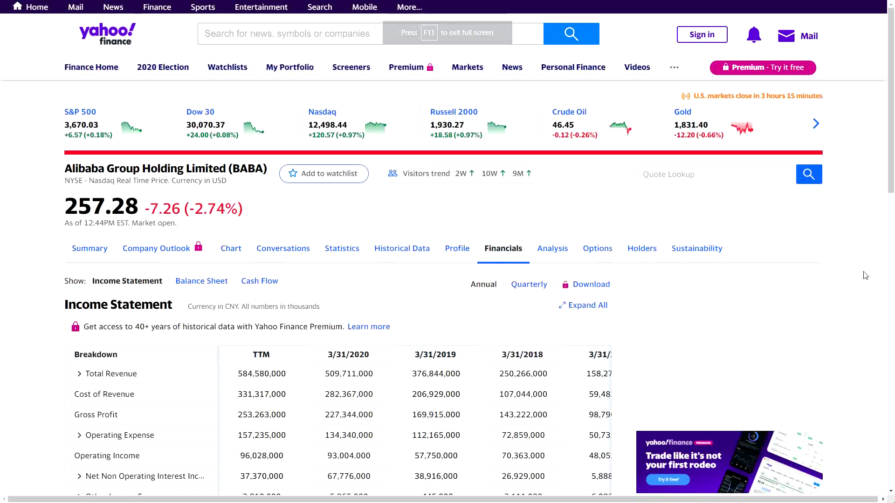
Step: Examine the currency, units and TTM Total Revenue in BABA's annual income statement on the Financials page
scroll(865, 275, down, 1)
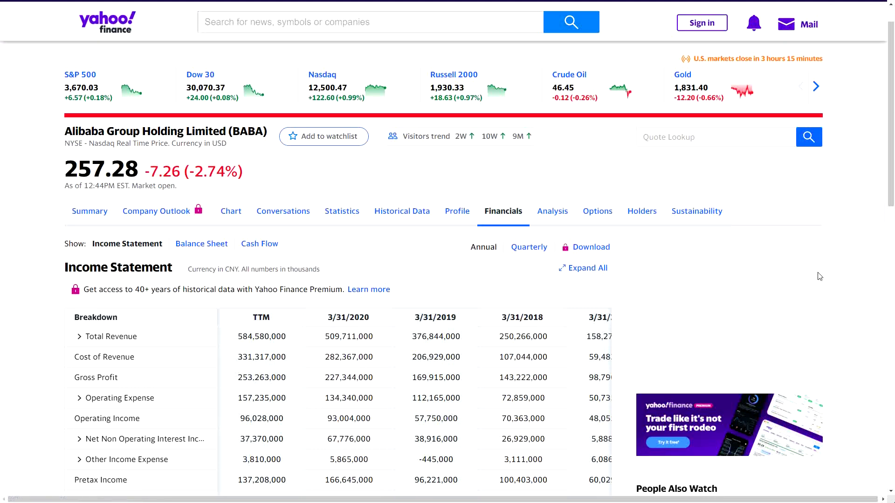
scroll(819, 276, down, 1)
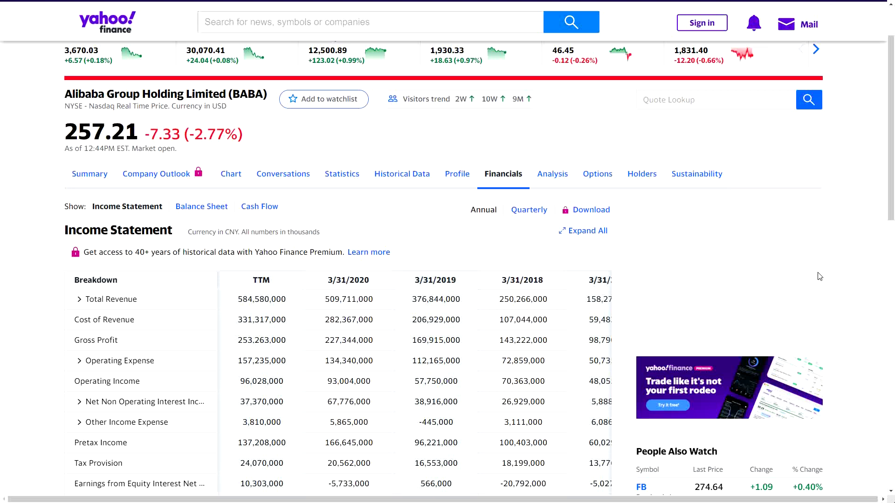
scroll(820, 276, down, 2)
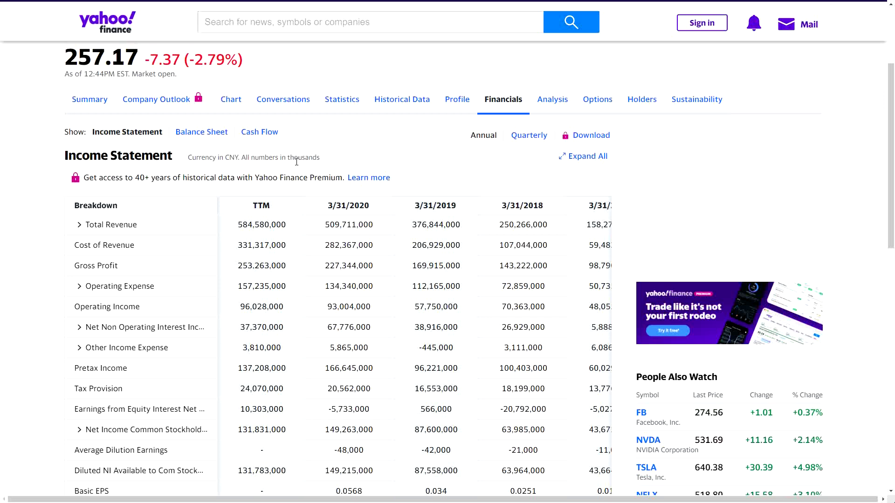
scroll(296, 162, down, 1)
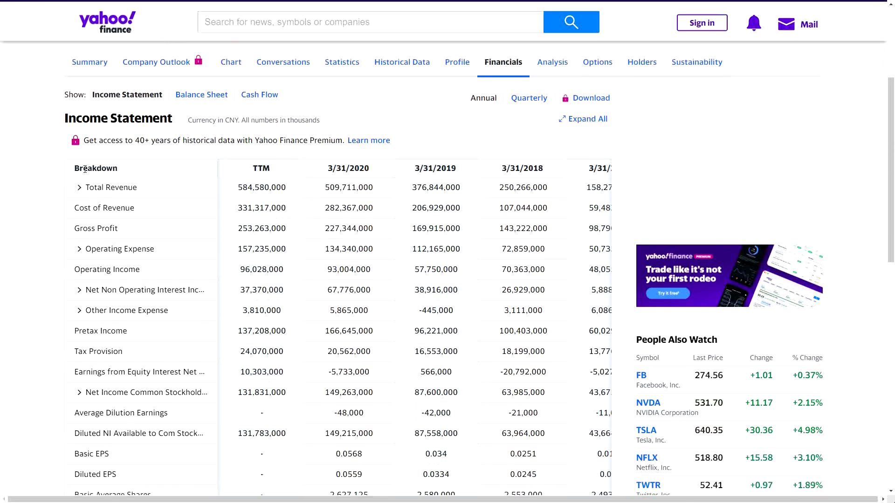
drag(84, 187, 134, 188)
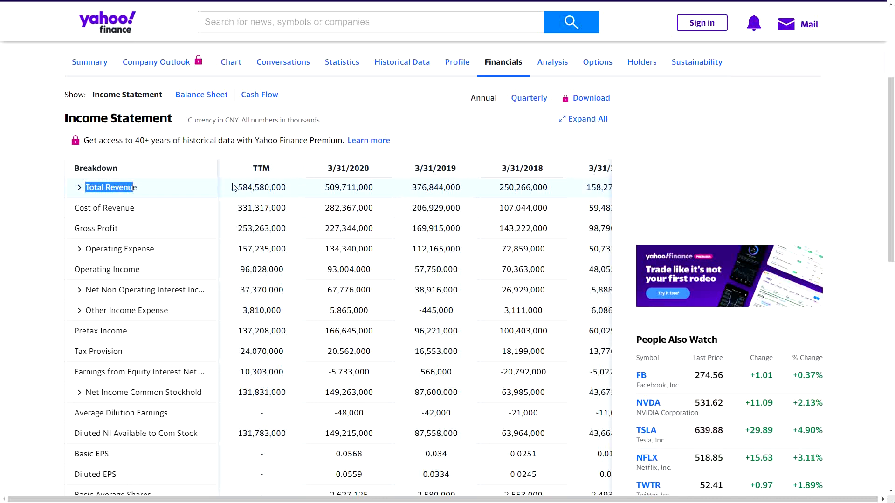
drag(237, 187, 259, 187)
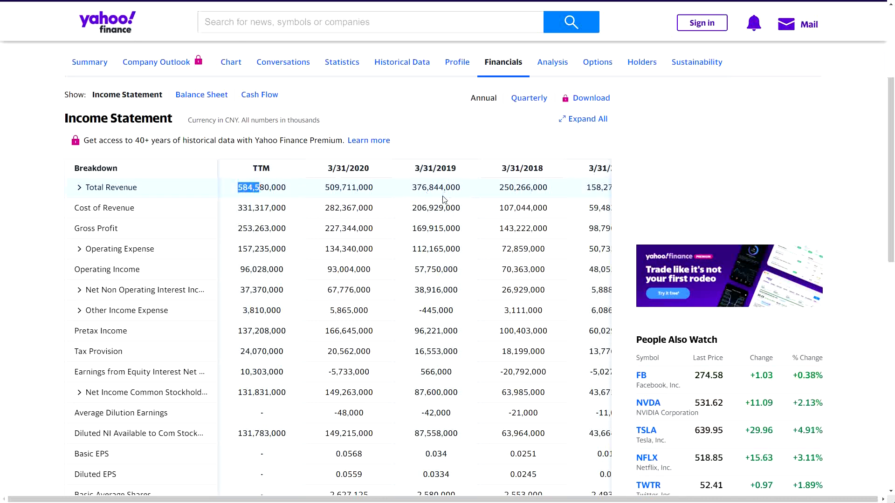
Step: Compare BABA's Total Revenue year by year from the oldest partly shown column through 3/31/2018, 3/31/2019 and 3/31/2020 to TTM
mouse_move(581, 188)
mouse_down()
mouse_move(611, 188)
mouse_move(598, 188)
mouse_up()
click(585, 188)
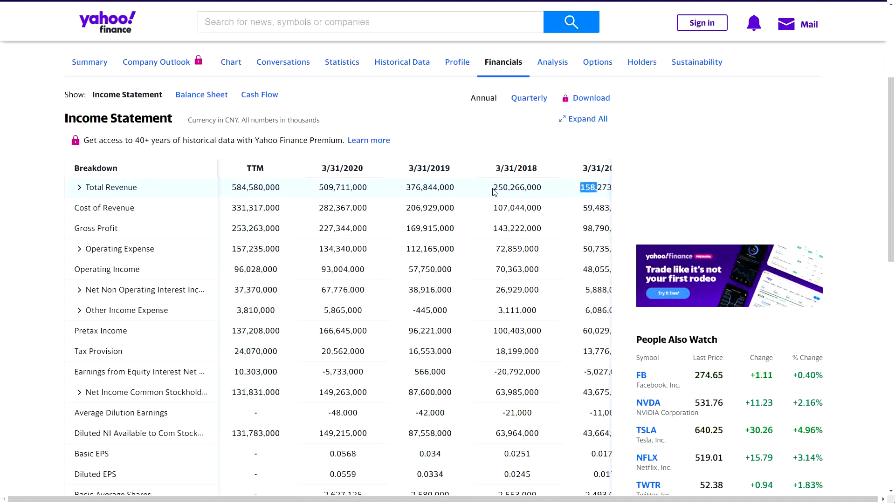
drag(492, 188, 511, 188)
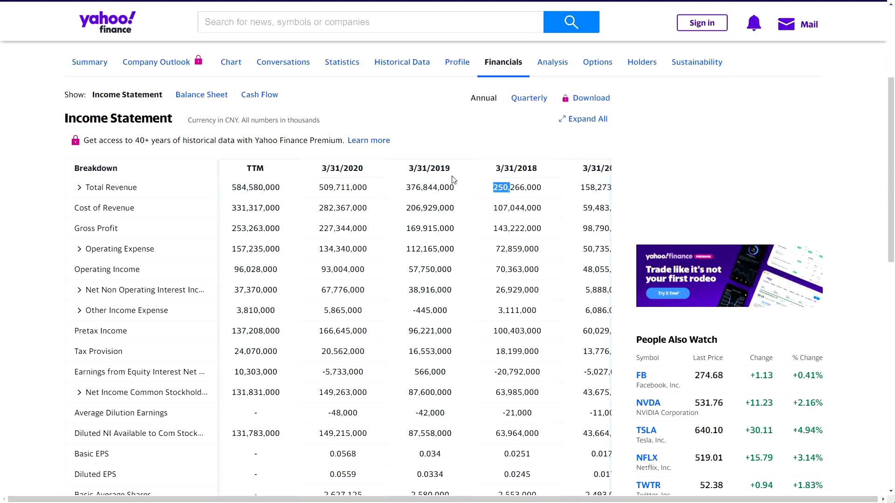
drag(406, 188, 425, 189)
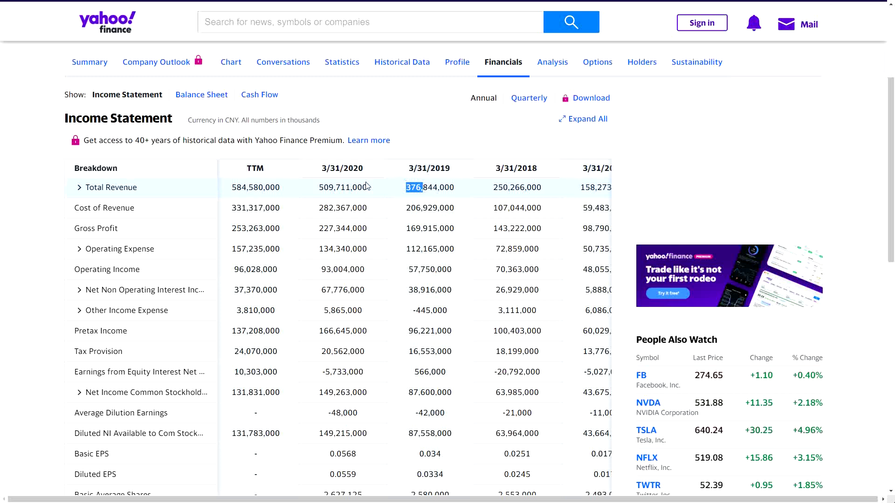
drag(319, 187, 334, 189)
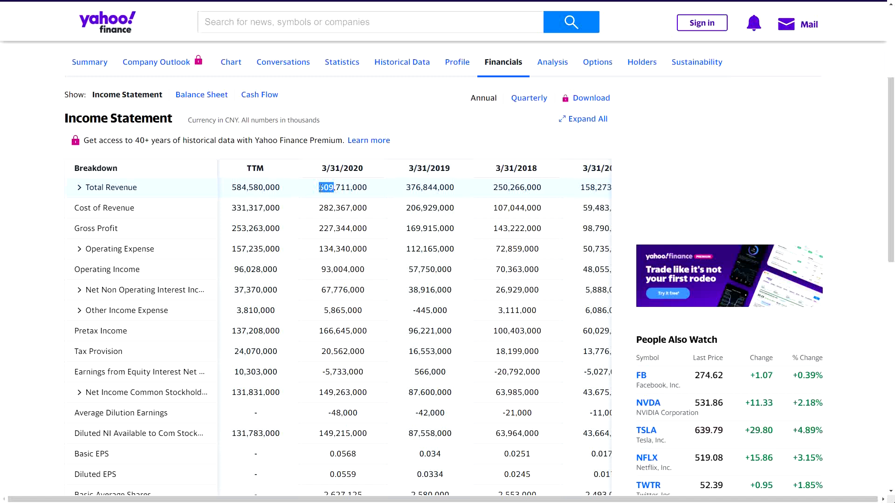
drag(232, 187, 248, 188)
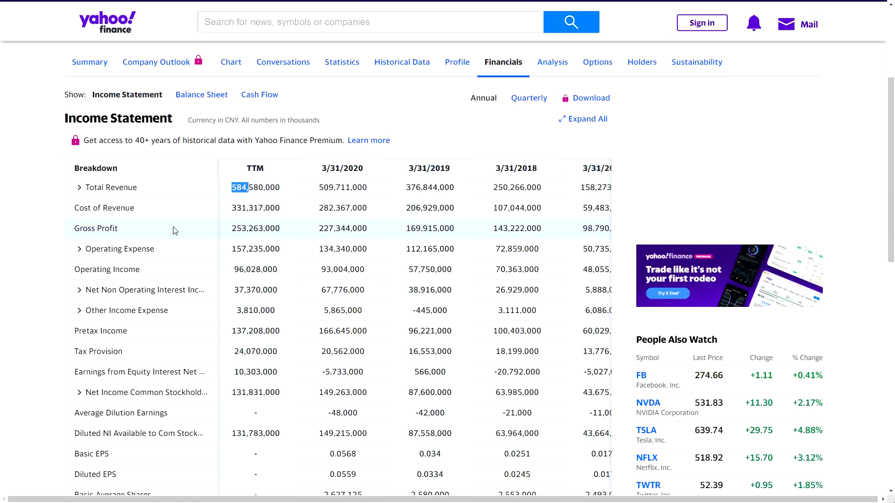
Step: Find BABA's TTM Gross Profit in the income statement and enter it in Calculator as 253263
triple_click(106, 228)
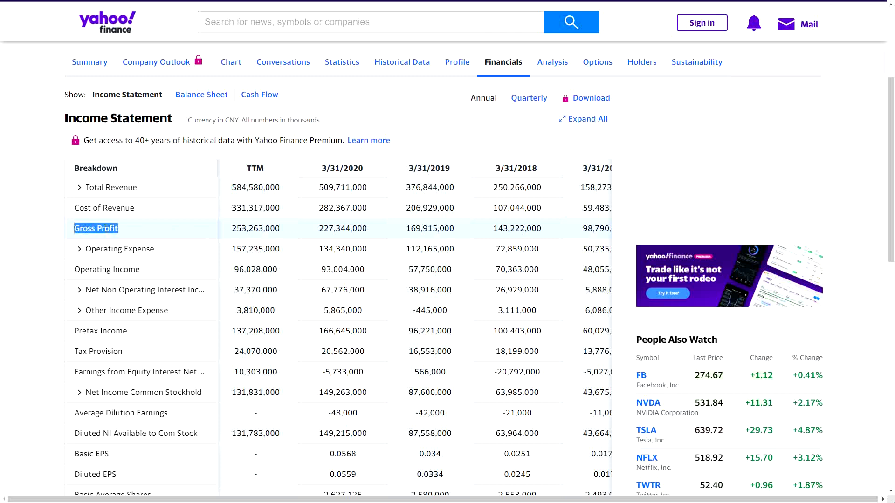
double_click(238, 228)
click(232, 231)
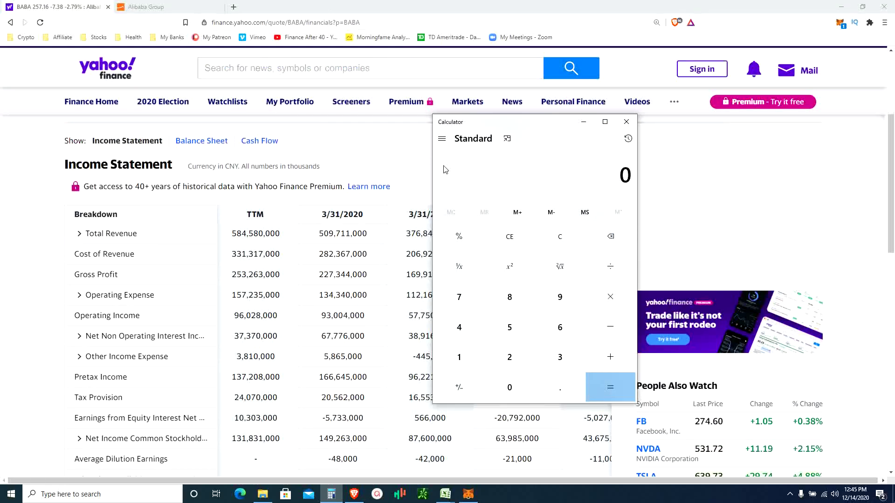
double_click(244, 228)
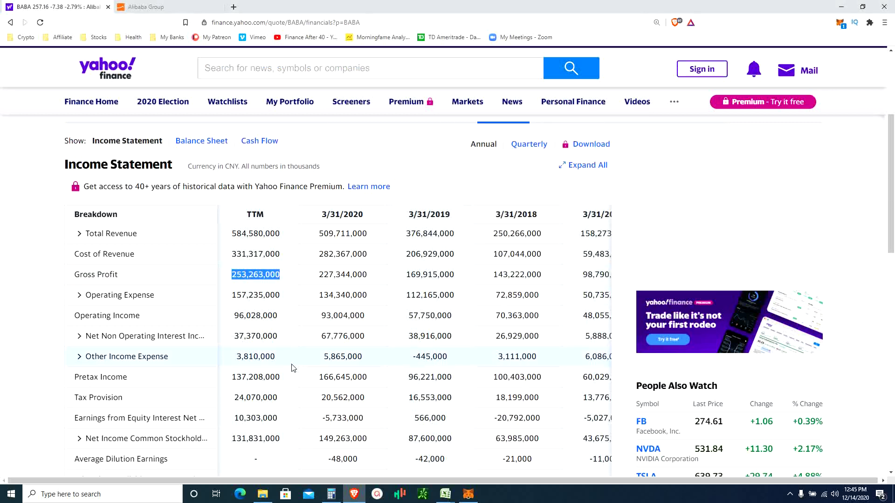
click(331, 494)
text(253263)
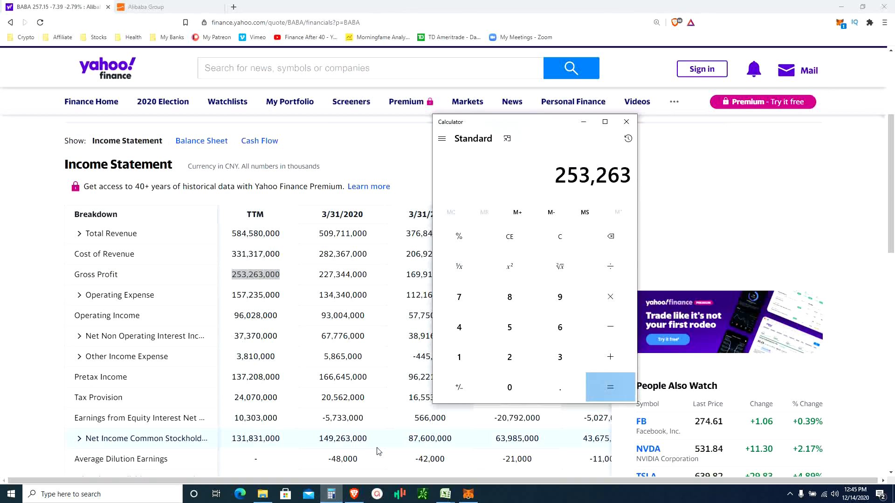
Step: Divide the gross profit by the TTM Total Revenue, 584580, and multiply by 100 to get the gross margin percentage
key(slash)
text(584)
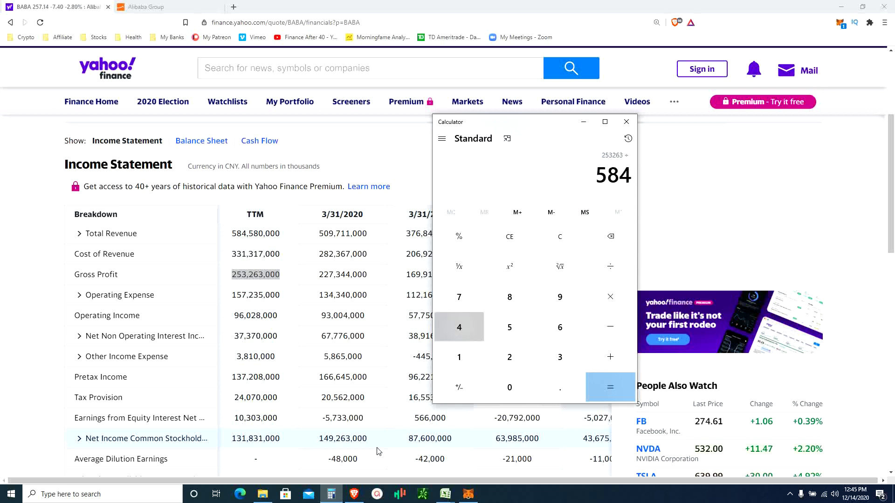
text(,580)
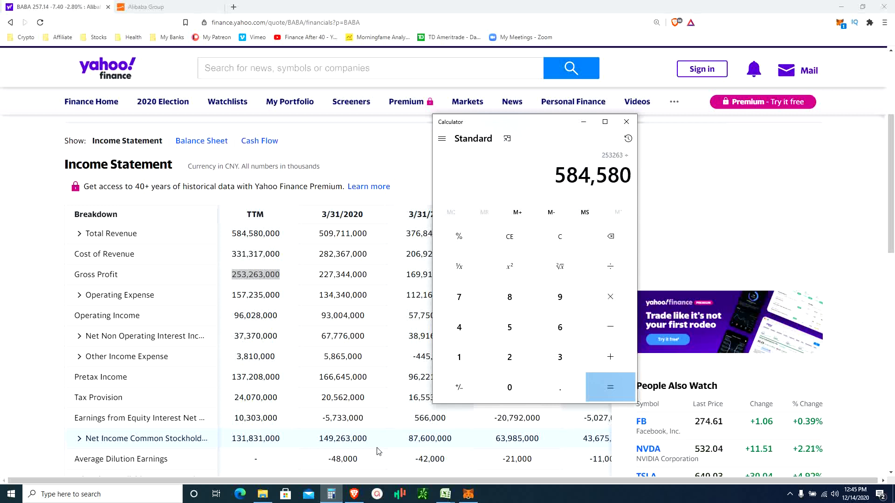
drag(233, 233, 266, 233)
click(330, 494)
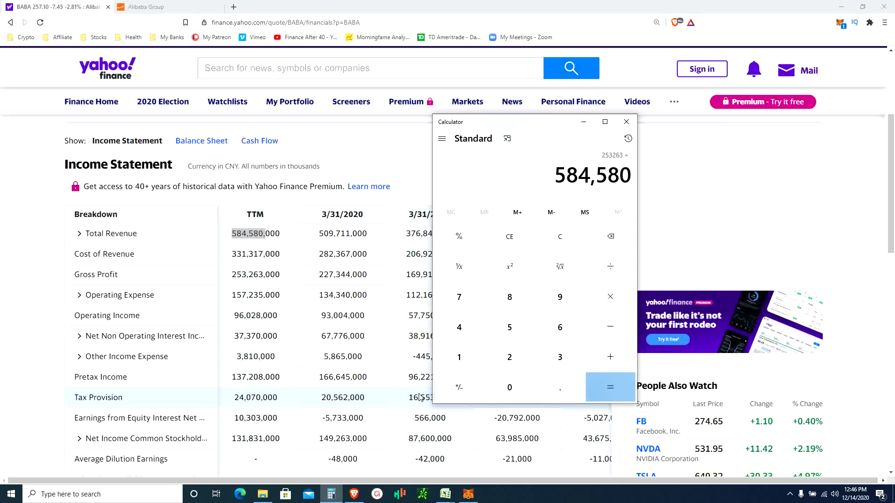
key(Return)
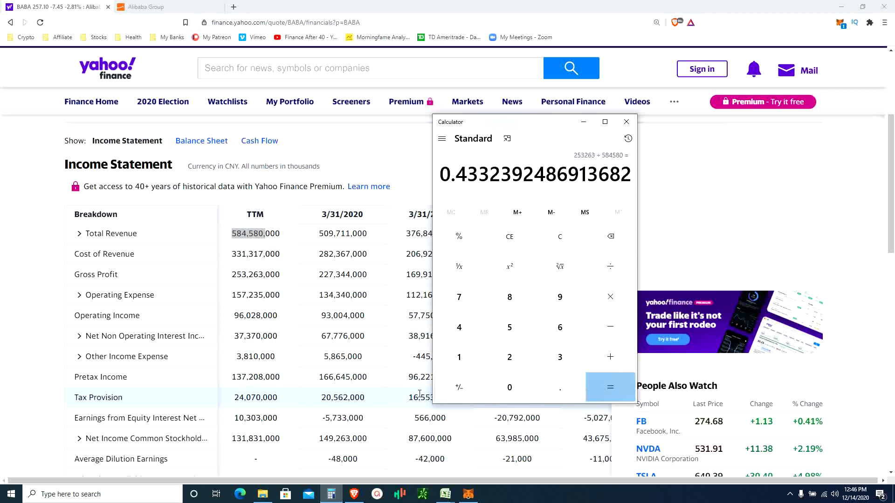
key(asterisk)
text(100)
key(Return)
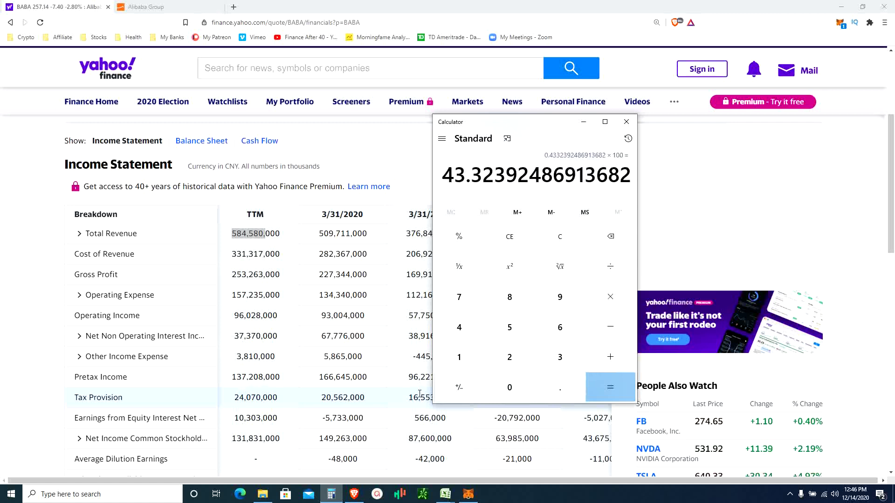
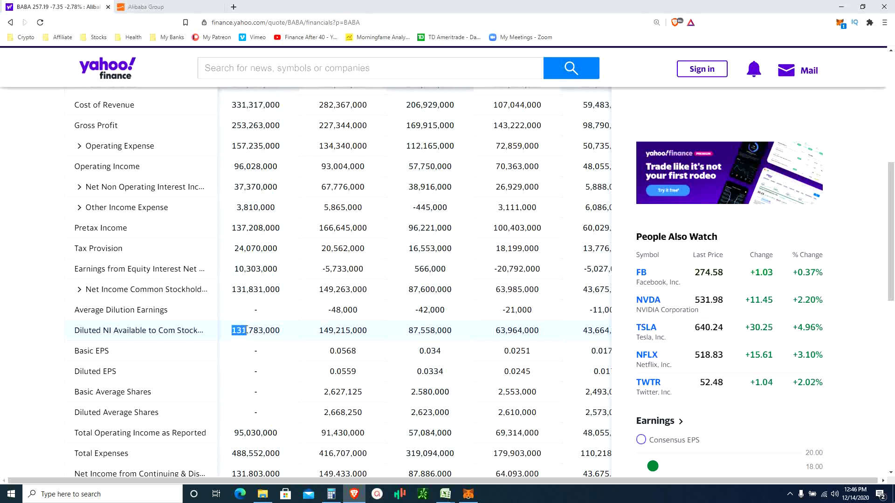
Step: Compare BABA's Diluted NI Available to Com Stockholders across the annual columns and TTM
drag(582, 330, 595, 331)
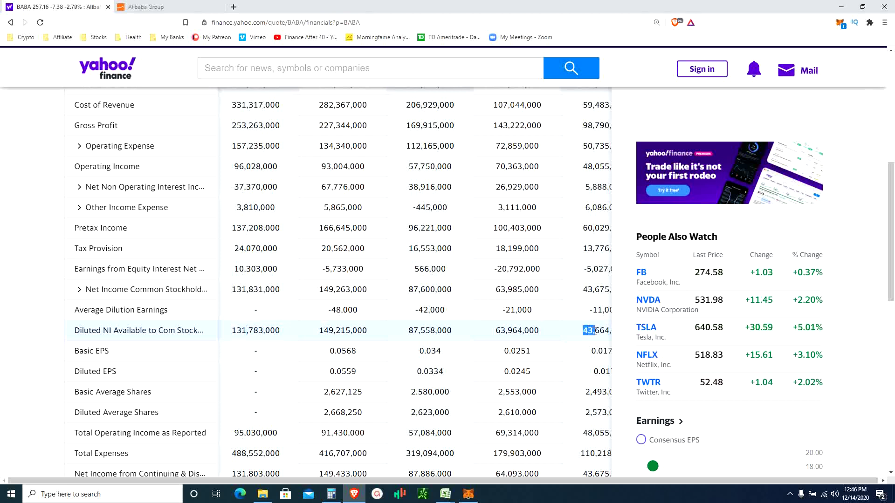
drag(496, 329, 507, 330)
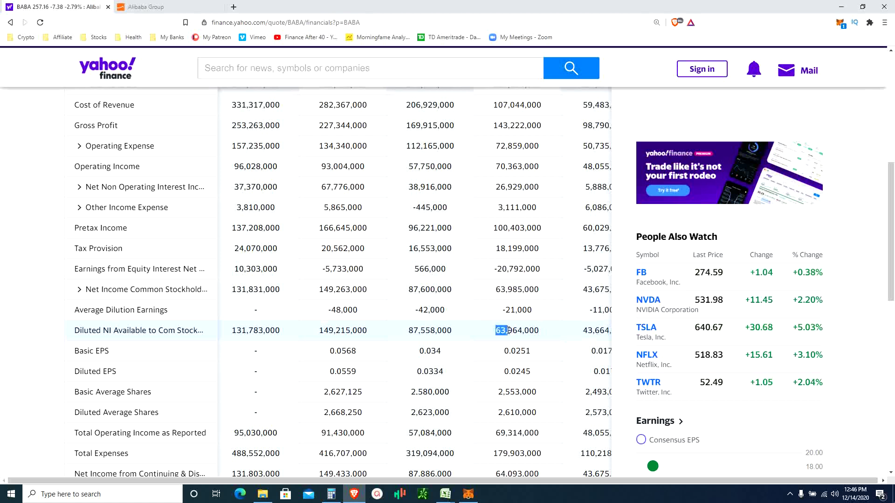
drag(319, 330, 324, 330)
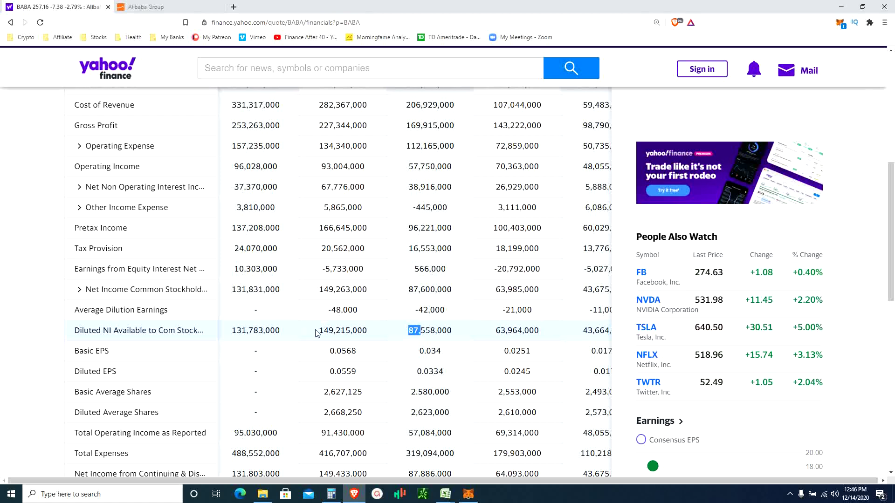
drag(232, 330, 249, 329)
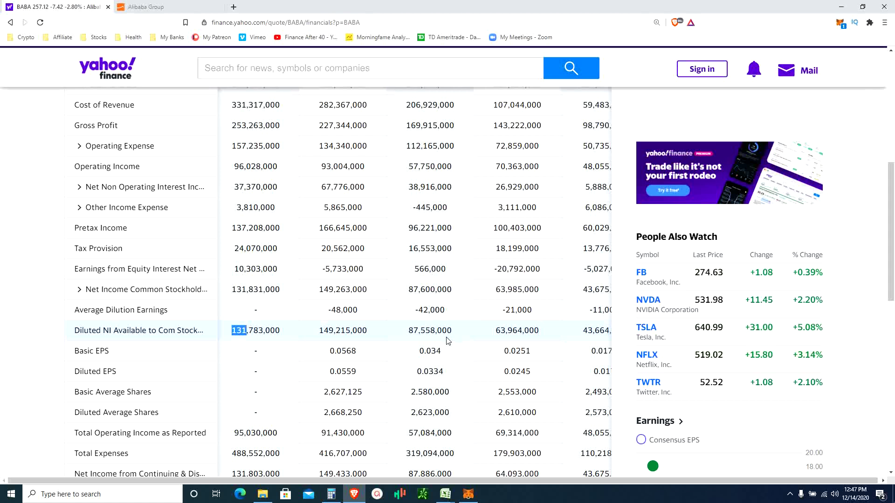
drag(408, 330, 421, 329)
drag(318, 330, 337, 330)
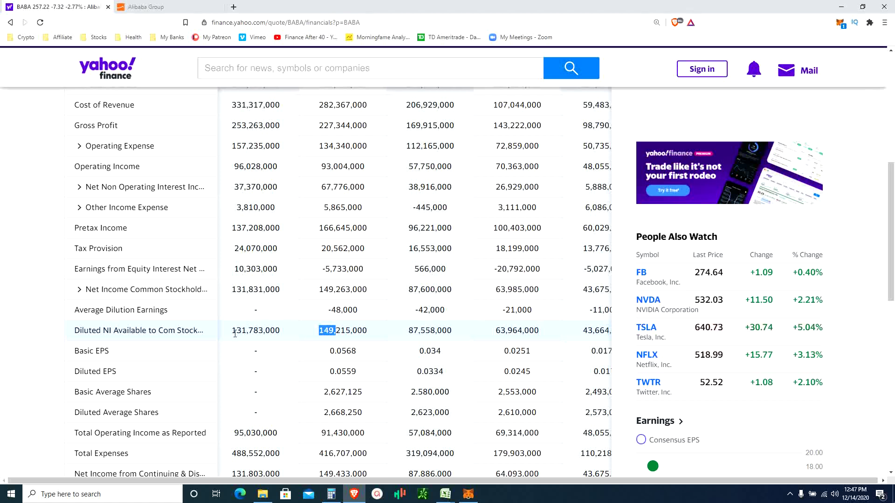
Step: Clear Calculator and enter BABA's TTM Diluted NI Available to Com Stockholders as 131783
drag(232, 330, 241, 330)
click(332, 497)
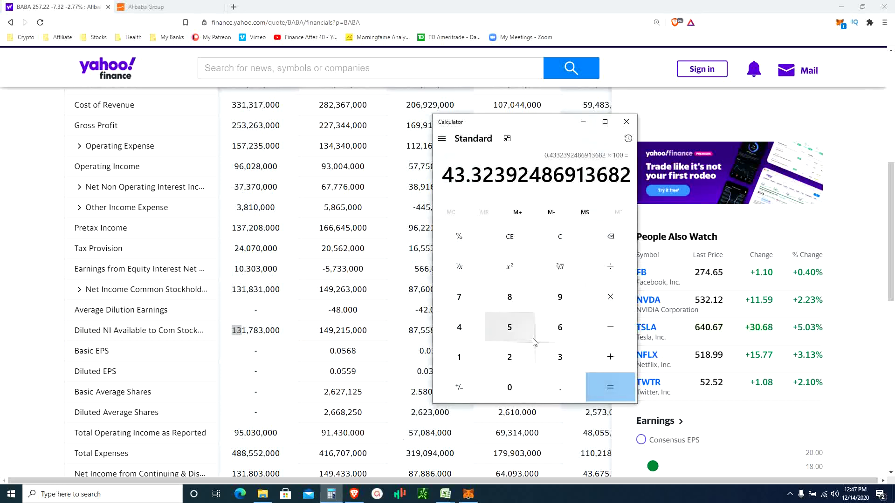
click(568, 238)
text(13179)
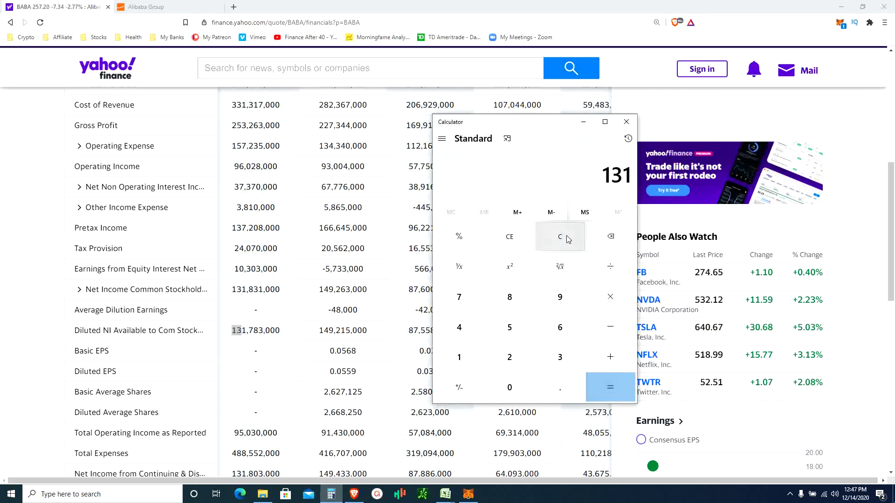
key(BackSpace)
text(83)
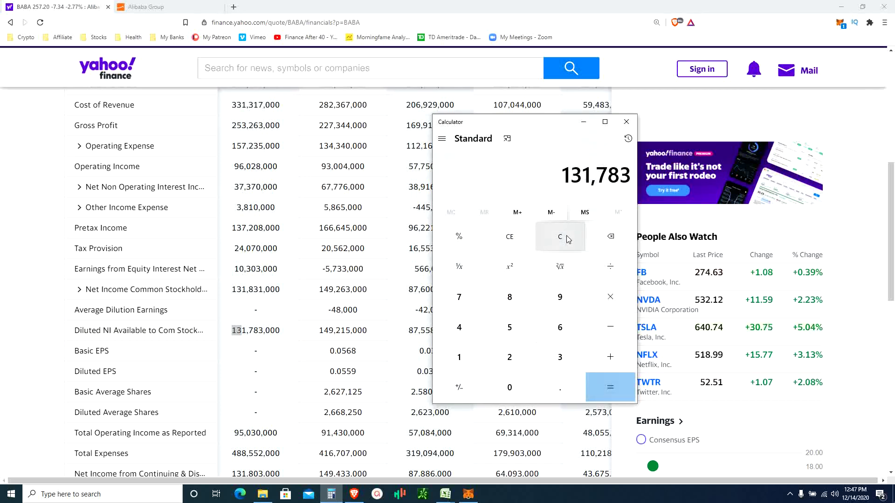
Step: Divide the diluted net income in Calculator by BABA's TTM Total Revenue, 584580, taken from the income statement
click(362, 202)
scroll(362, 203, up, 3)
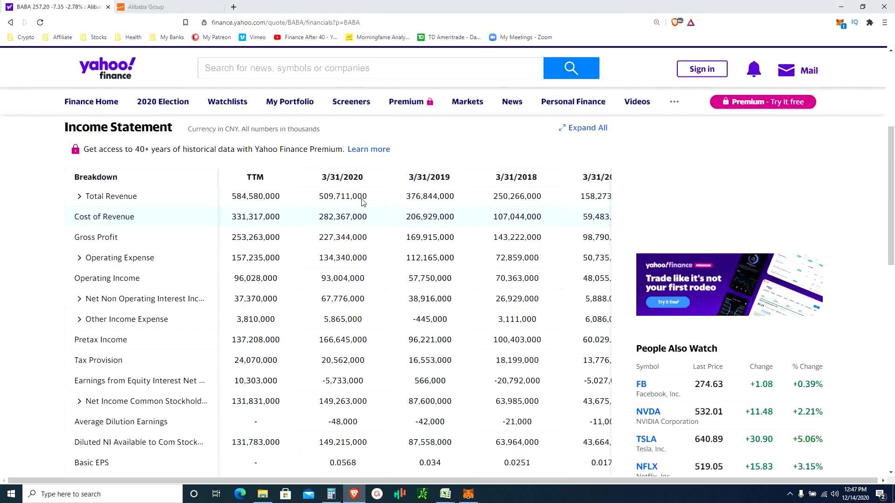
drag(232, 196, 264, 196)
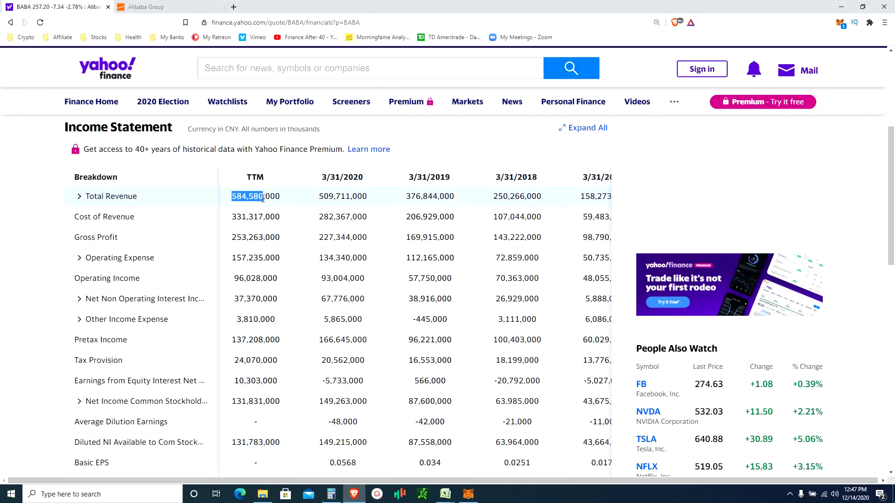
click(331, 494)
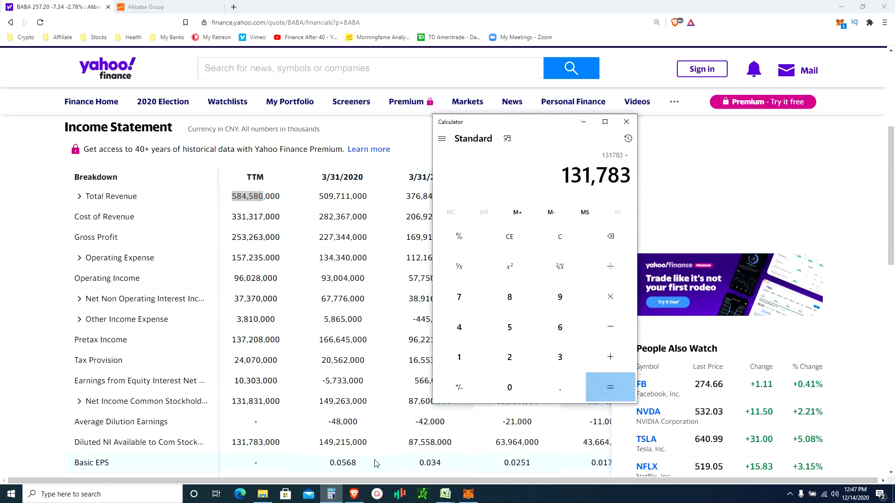
text(584580)
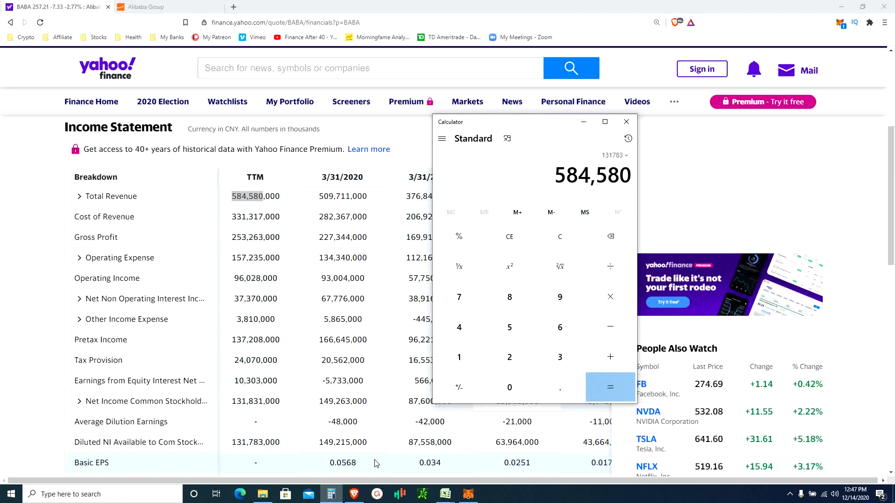
key(Return)
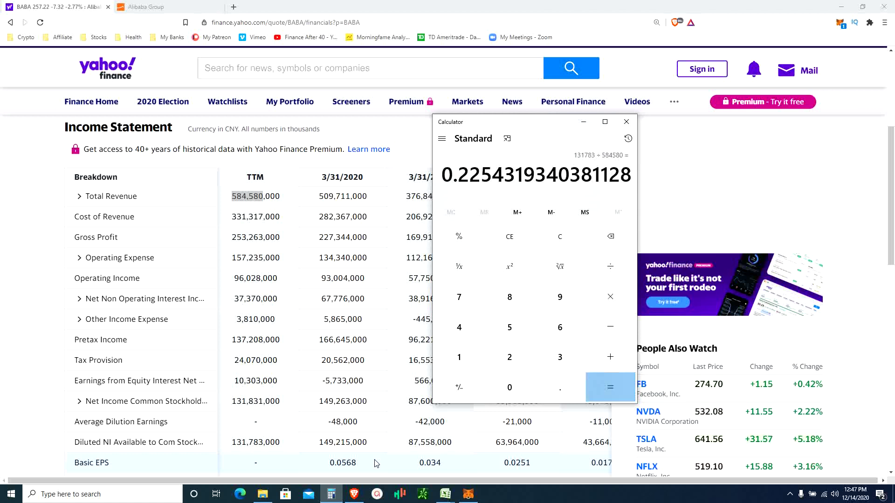
text(*110)
key(Return)
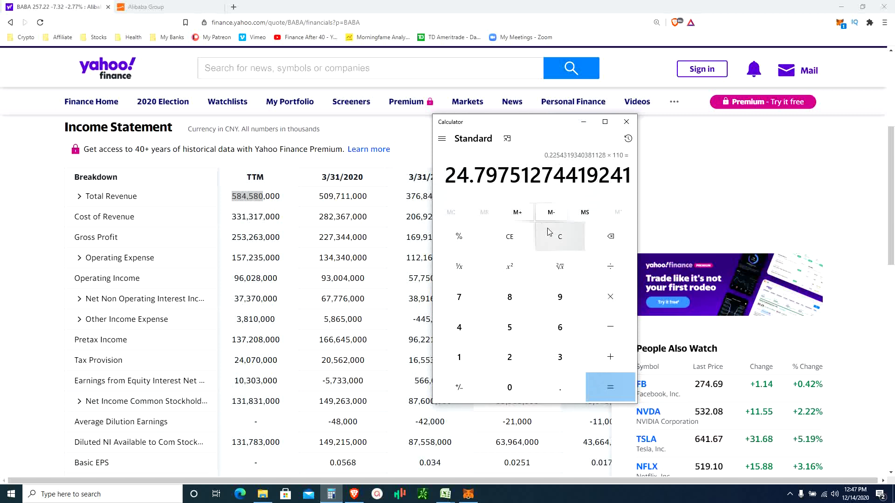
click(558, 237)
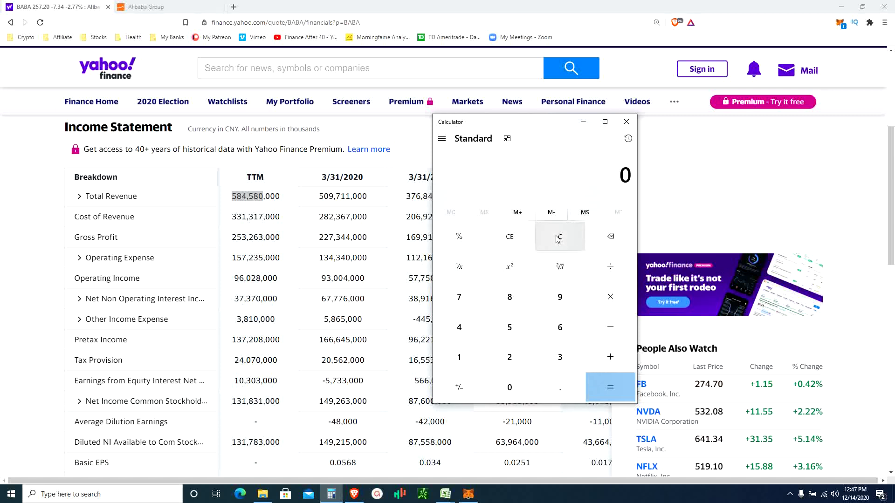
Step: Multiply 0.225 by 100 in Calculator to express the net profit margin as a percentage
text(.225*100)
key(Return)
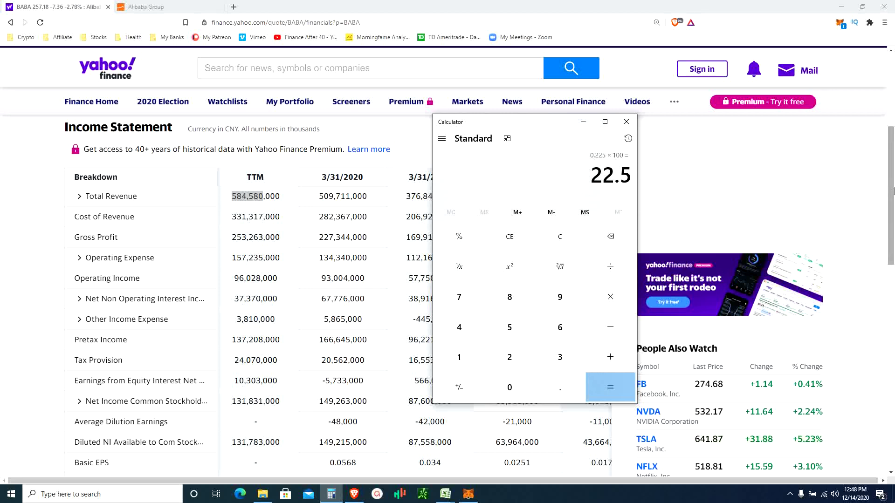
Step: Return to BABA's financials, switch from the income statement to the annual Balance Sheet and show the browser in full screen
drag(893, 191, 881, 144)
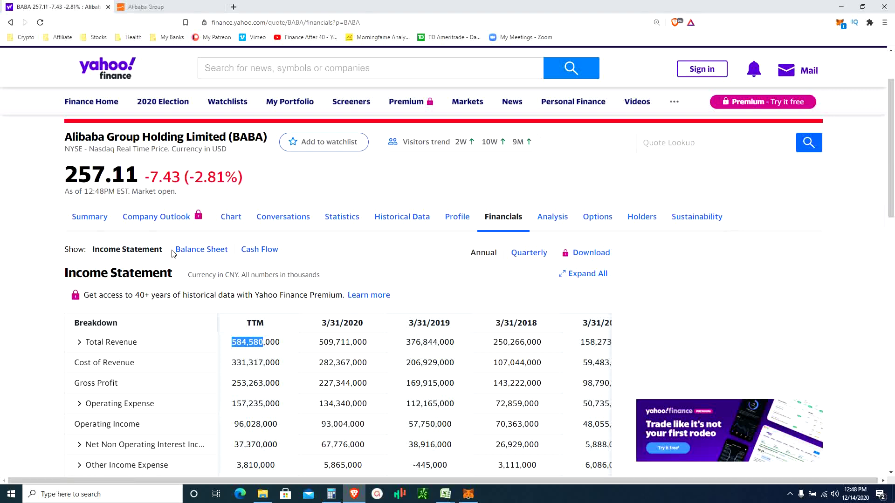
drag(160, 251, 101, 253)
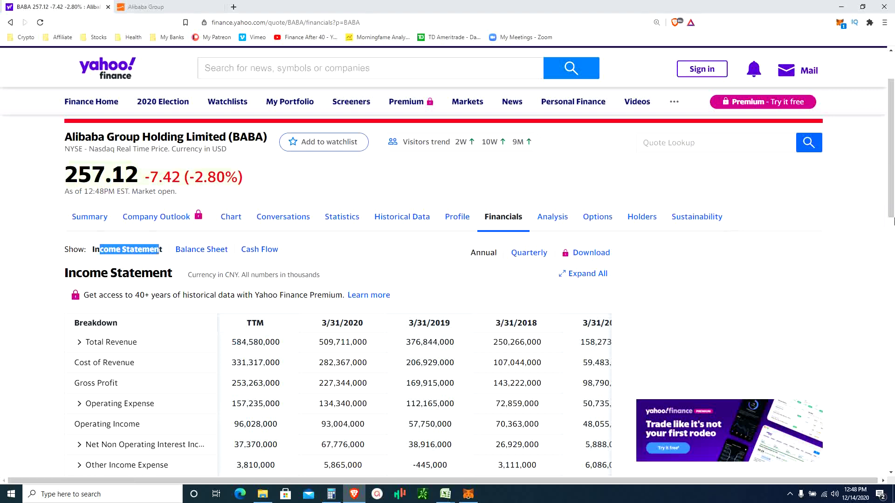
scroll(893, 214, down, 4)
drag(893, 214, 857, 178)
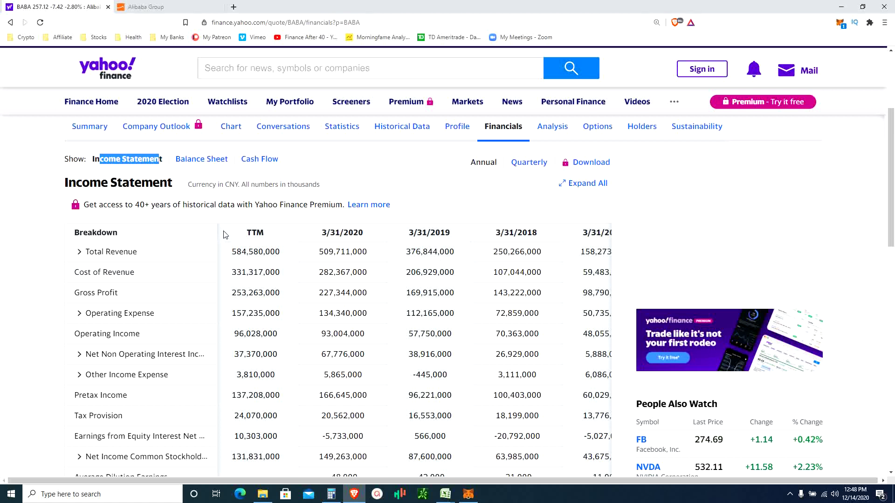
click(203, 160)
key(F11)
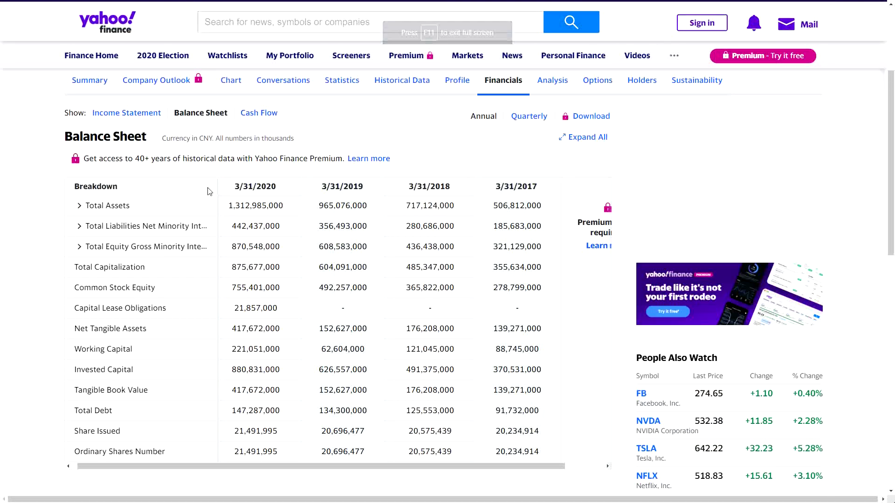
scroll(126, 191, down, 1)
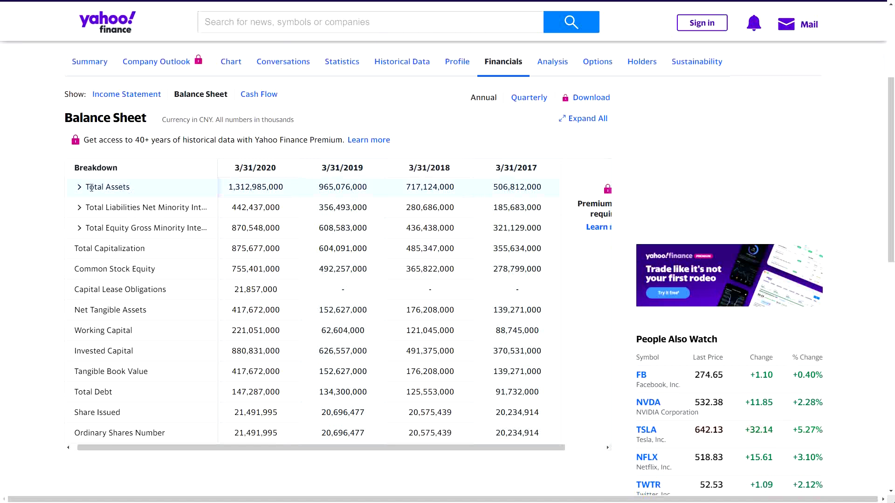
Step: Compare BABA's Total Assets across the annual columns from 3/31/2017 to 3/31/2020
drag(86, 187, 126, 188)
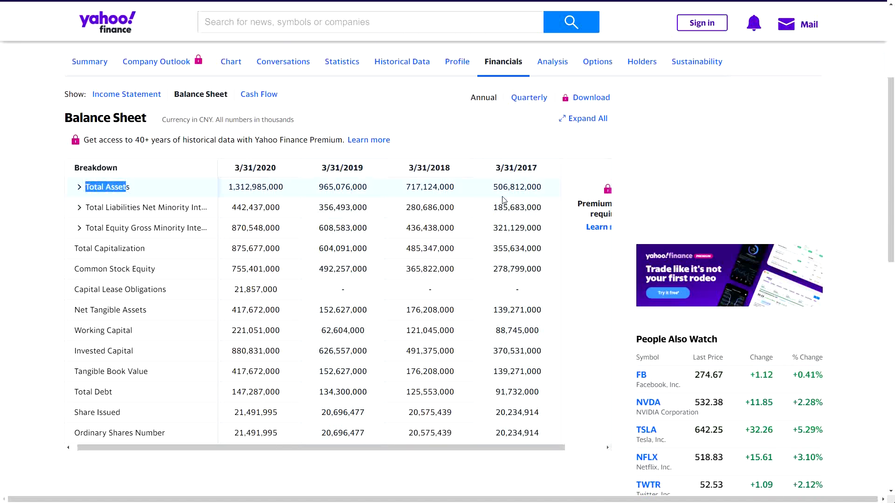
drag(493, 187, 512, 188)
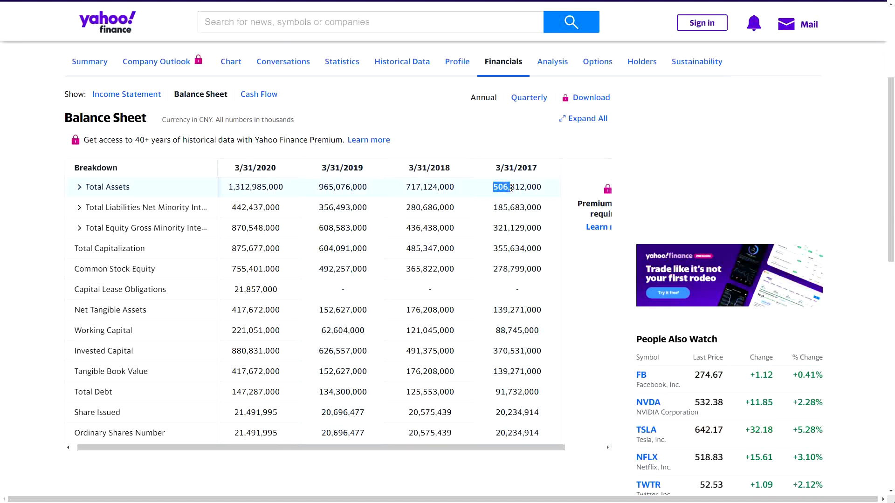
click(420, 187)
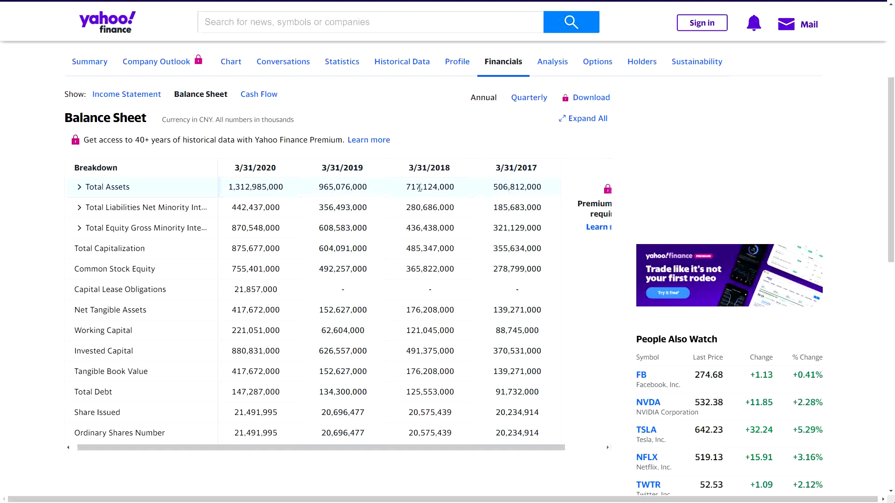
drag(500, 168, 438, 168)
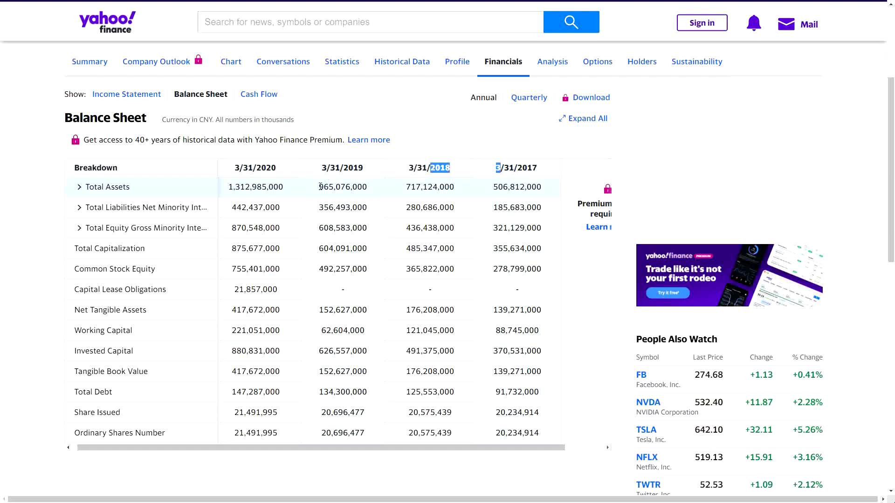
drag(318, 187, 364, 167)
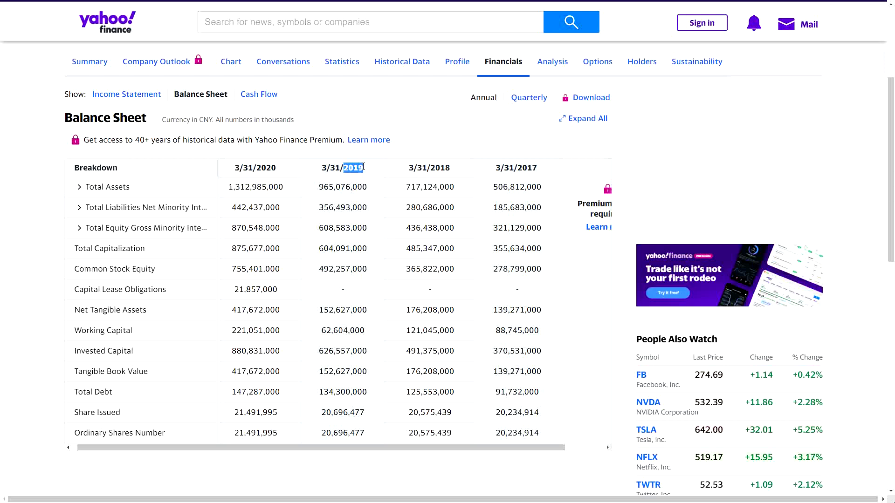
drag(229, 187, 250, 187)
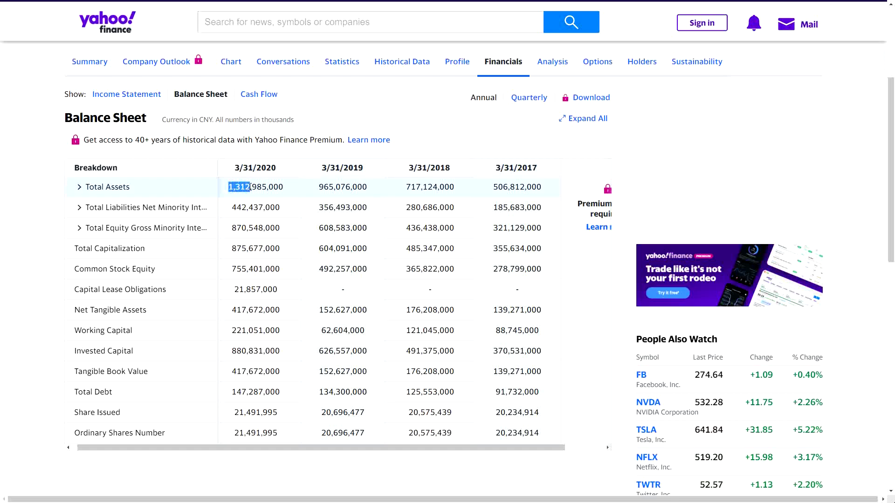
double_click(279, 169)
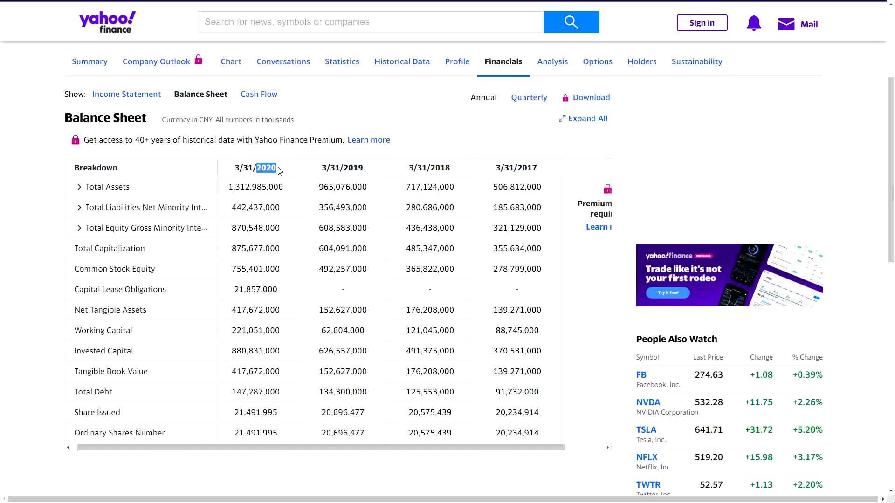
drag(235, 167, 252, 168)
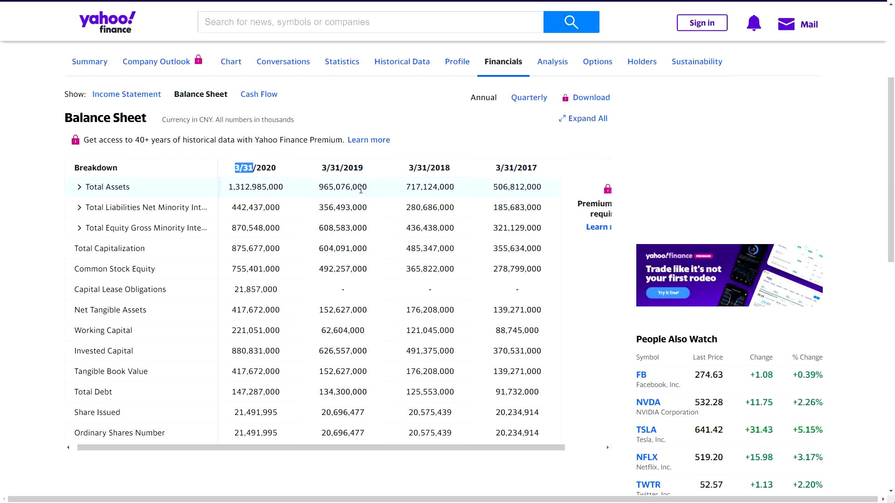
drag(229, 187, 256, 189)
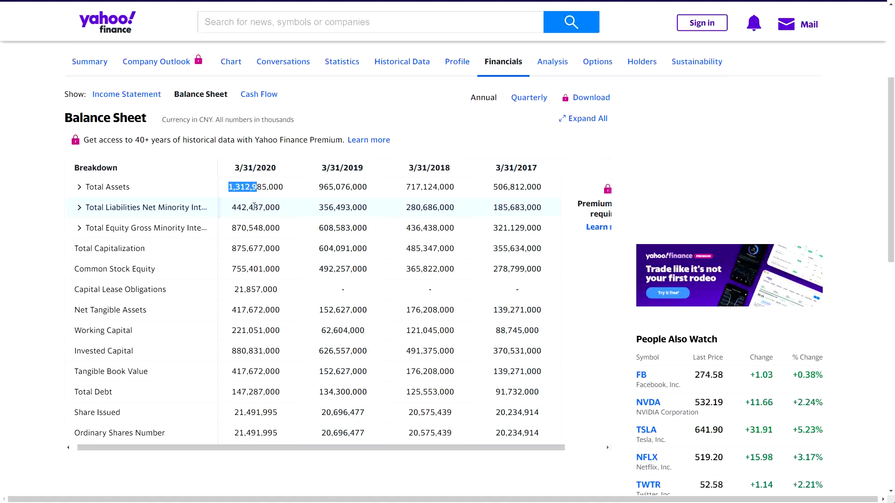
Step: Expand Total Liabilities Net Minority Interest and its Total Non Current Liabilities row in the balance sheet
double_click(254, 206)
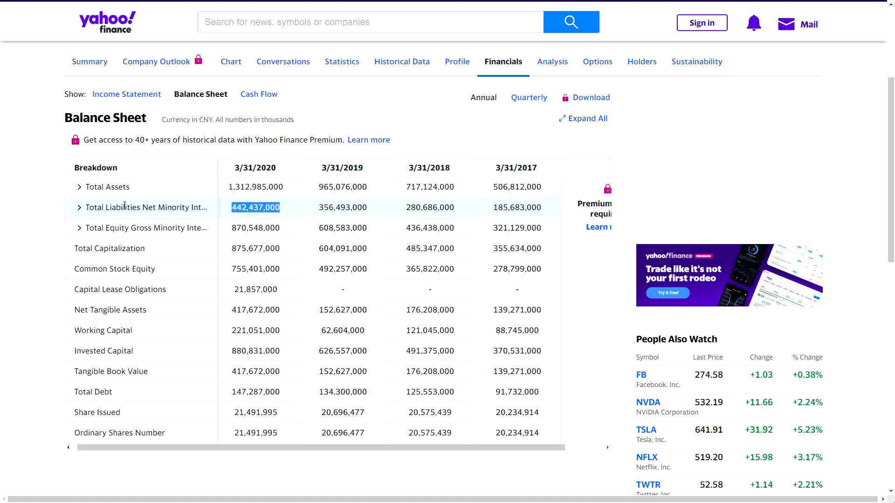
click(80, 209)
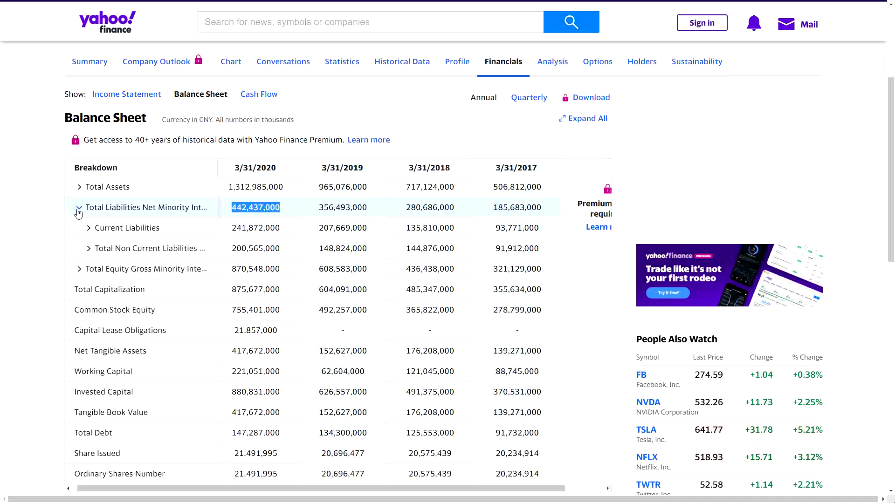
triple_click(119, 227)
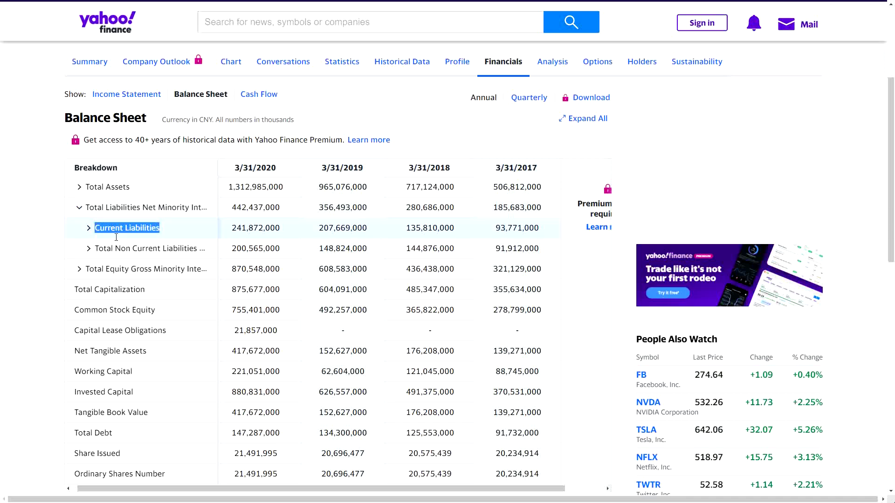
drag(116, 247, 113, 248)
click(88, 248)
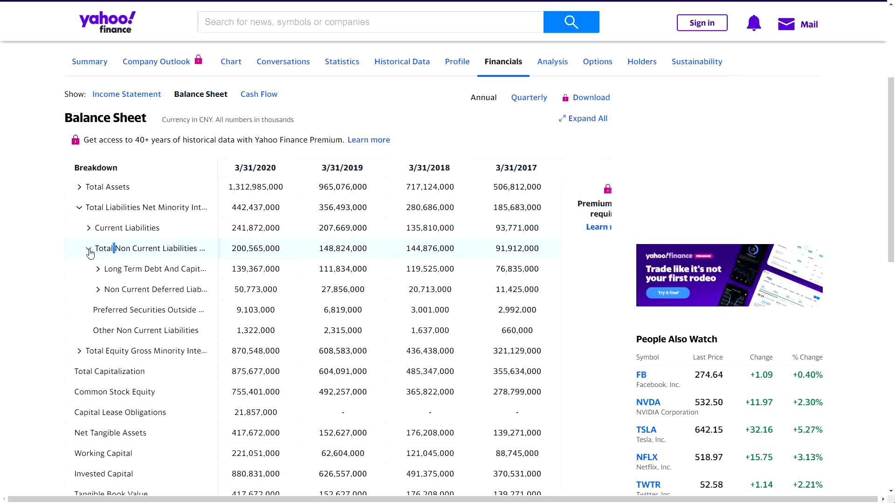
Step: Expand the long-term debt and capital lease row, examine its 3/31/2020 Long Term Debt and capital lease components, and collapse it
triple_click(139, 272)
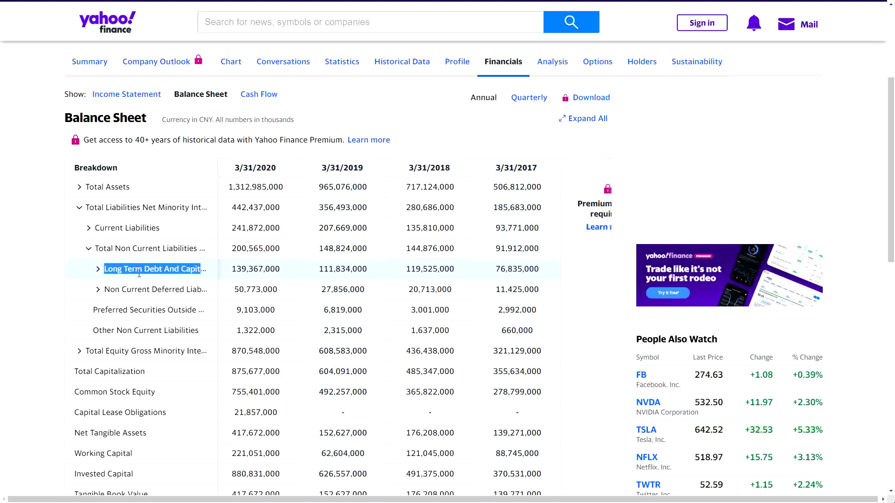
click(98, 269)
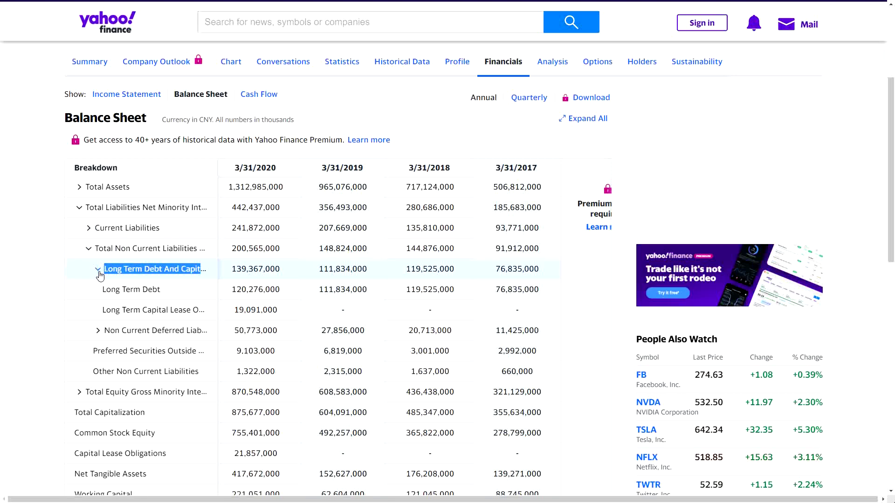
triple_click(125, 290)
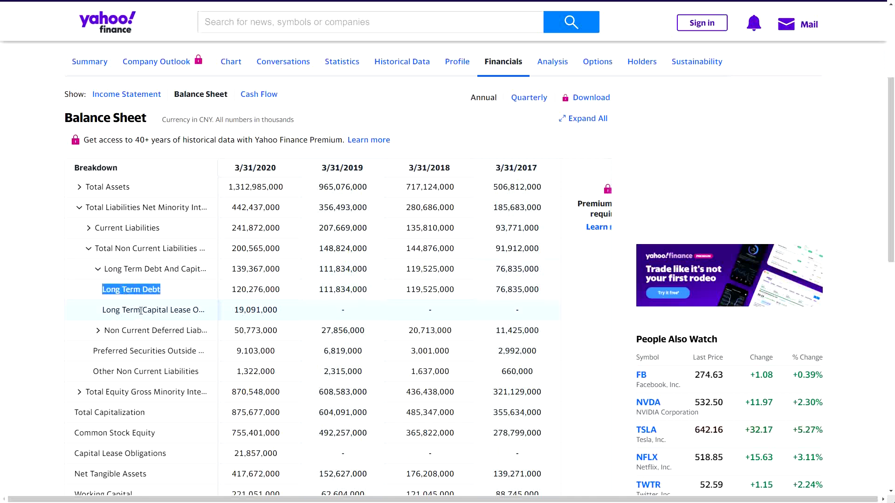
click(235, 289)
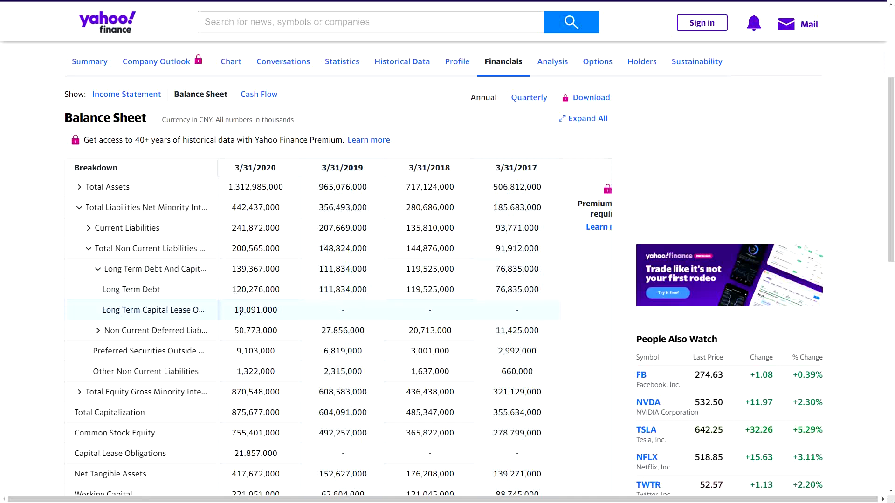
double_click(242, 311)
click(99, 269)
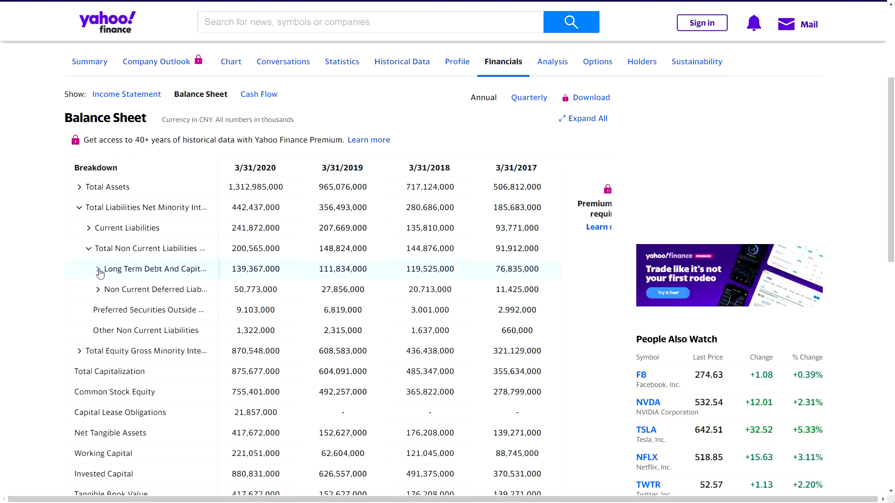
Step: Compare BABA's combined long-term debt and capital lease figures across the annual columns
drag(230, 269, 249, 271)
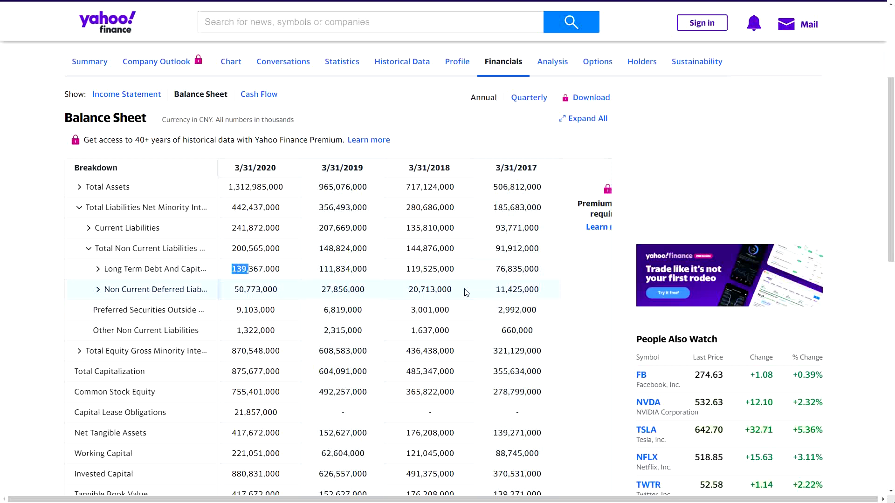
drag(497, 272, 506, 270)
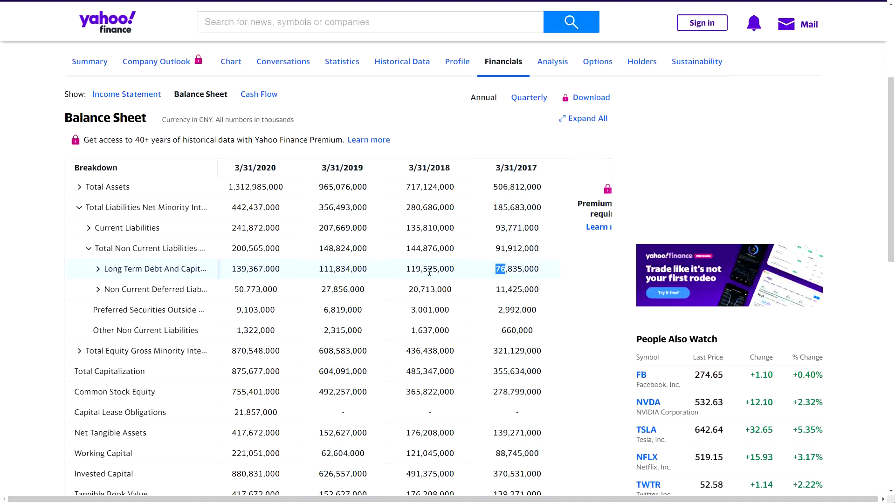
drag(406, 270, 422, 270)
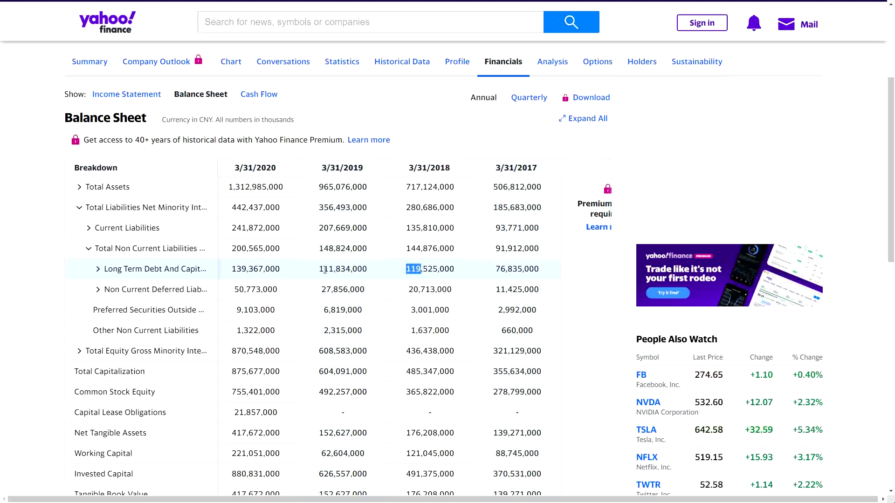
drag(320, 270, 331, 270)
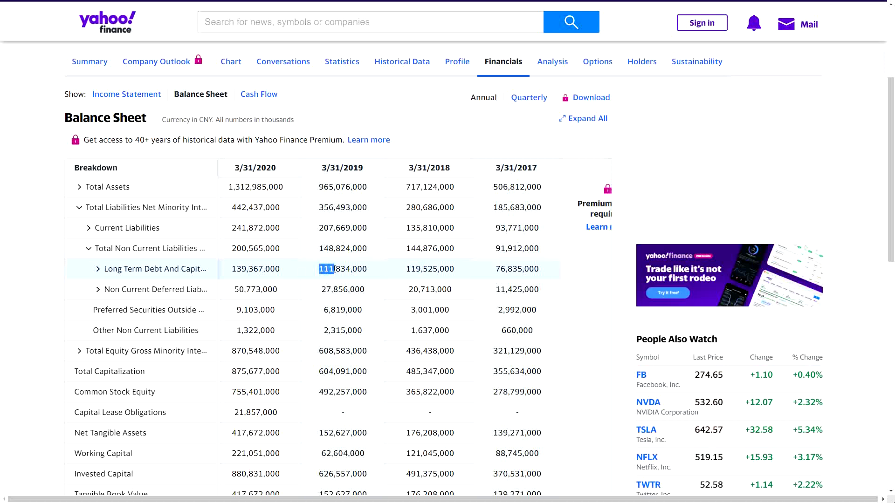
Step: Read BABA's 3/31/2020 figure in the long-term debt and capital lease row of the balance sheet
click(234, 271)
drag(234, 271, 251, 270)
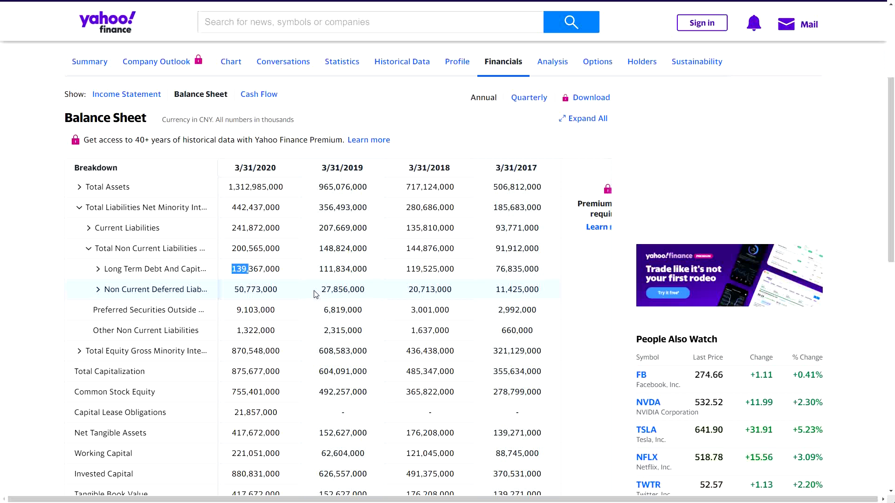
double_click(261, 270)
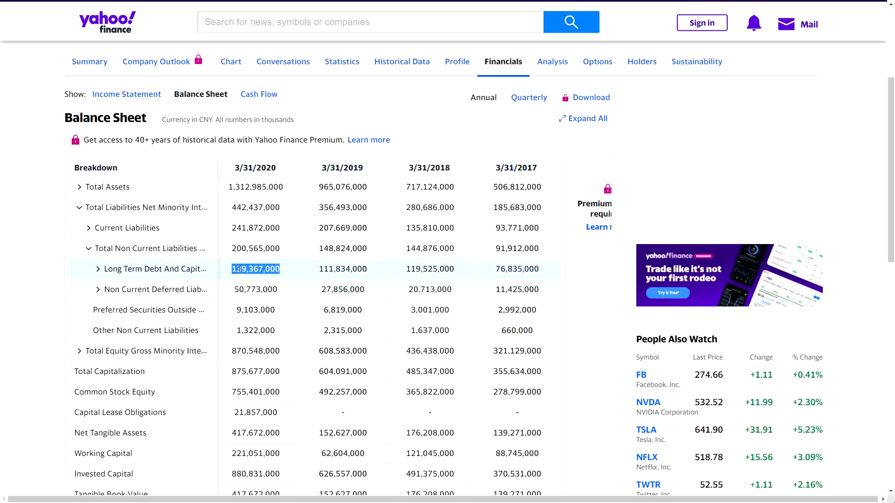
drag(232, 269, 250, 268)
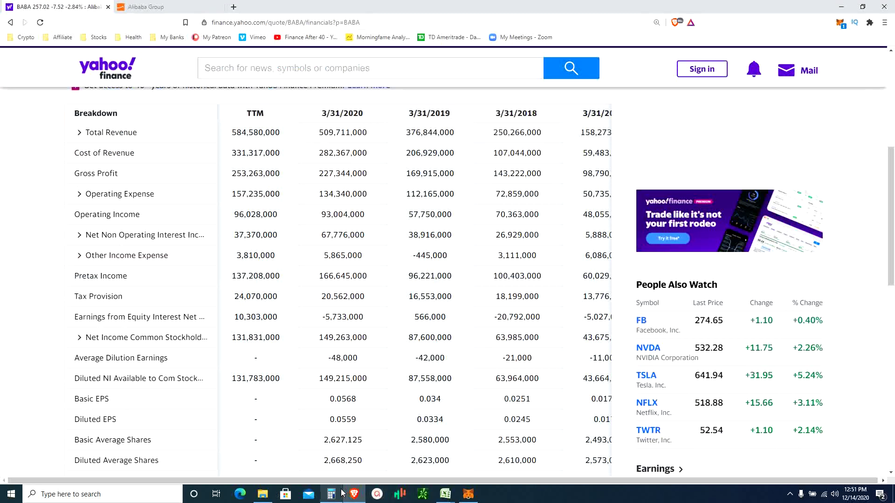
Step: Compare BABA's TTM Net Income Common Stockholders and Diluted NI Available to Common Stockholders in the income statement
click(330, 493)
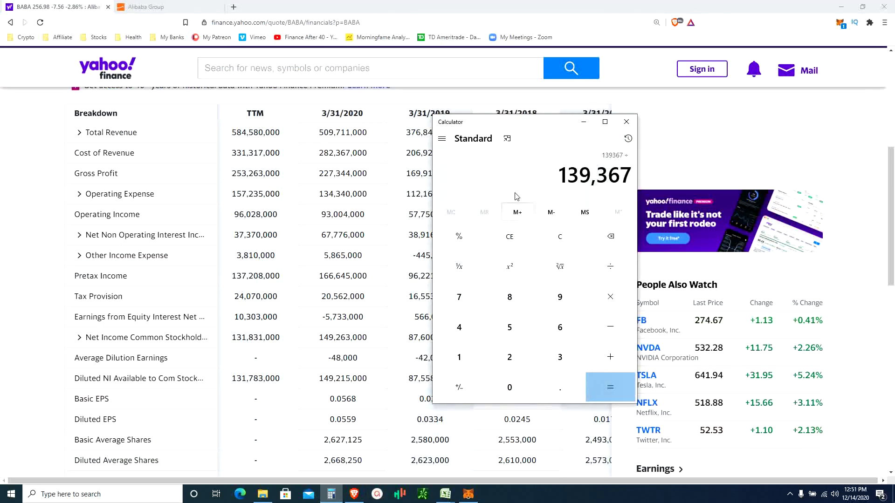
drag(532, 127, 428, 113)
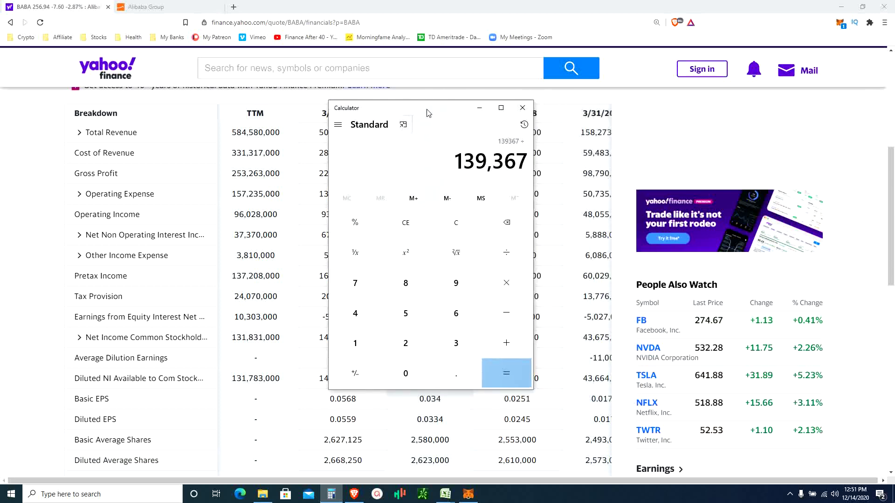
double_click(236, 340)
scroll(237, 340, down, 1)
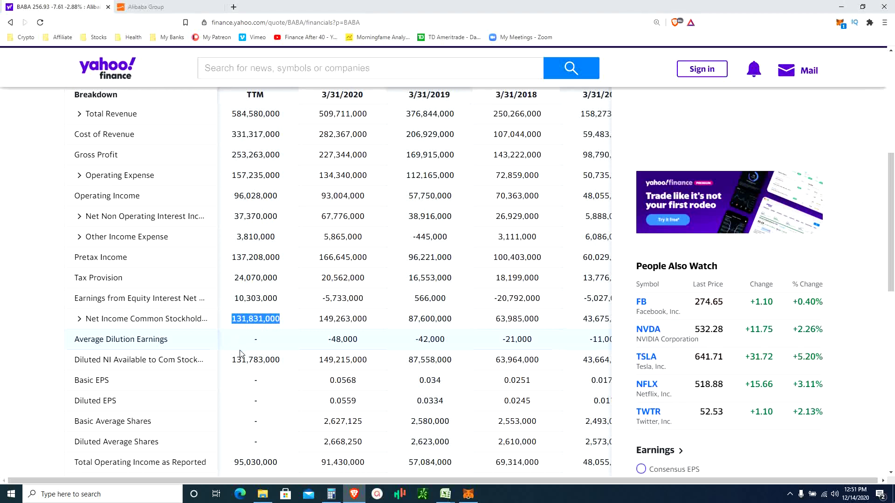
double_click(240, 359)
scroll(248, 369, down, 2)
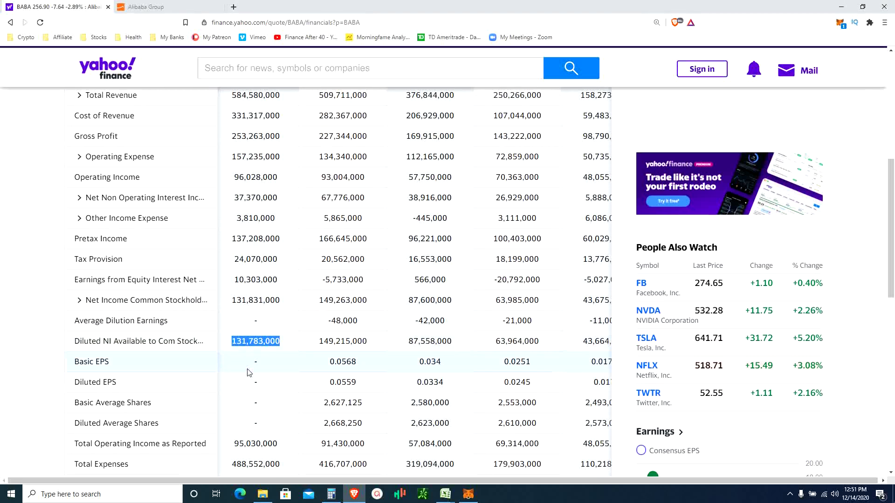
click(237, 304)
double_click(236, 304)
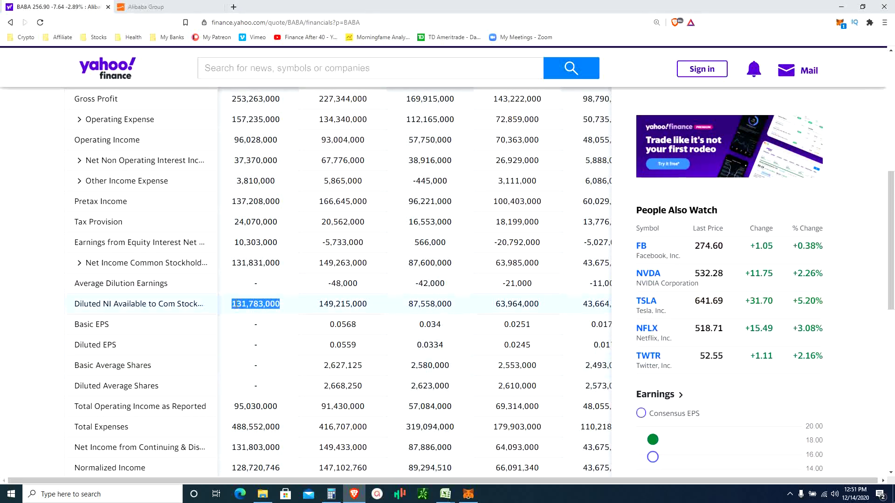
Step: Switch to Calculator and complete the debt-to-earnings division by entering the TTM diluted net income, 131783, as the divisor
click(331, 495)
text(131783)
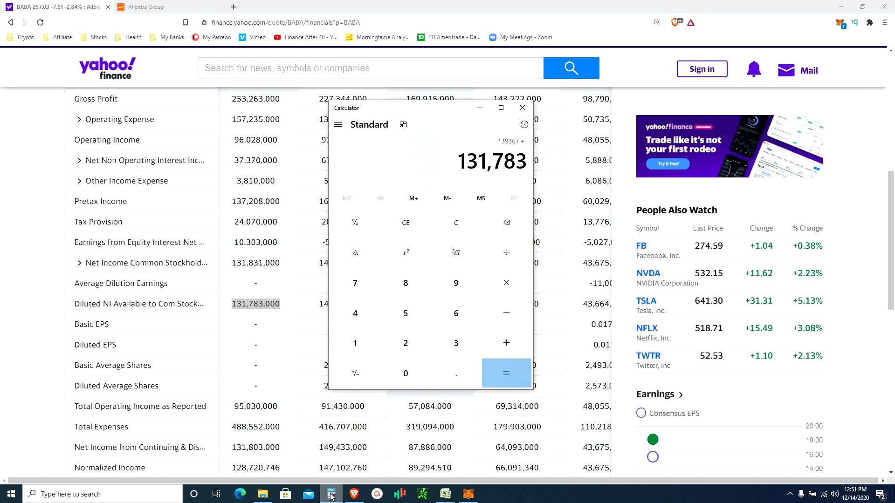
key(Return)
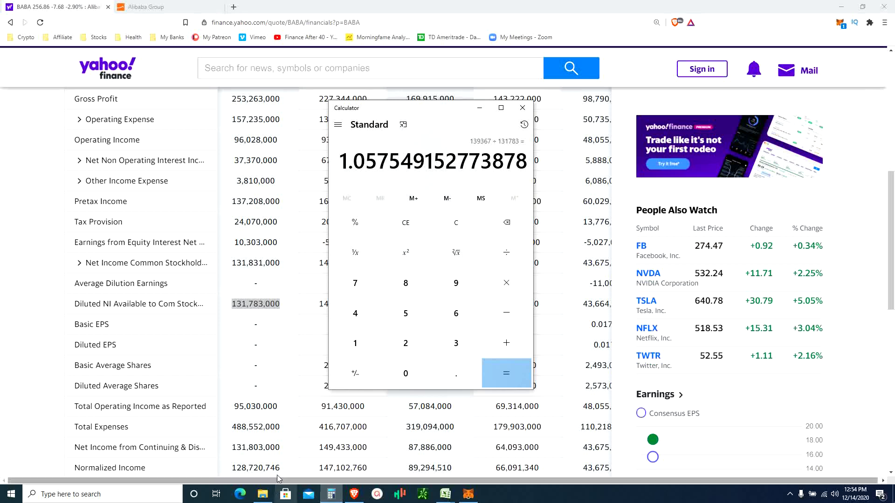
Step: Return to the Yahoo Finance page and open BABA's annual Cash Flow statement
click(548, 418)
scroll(547, 418, up, 5)
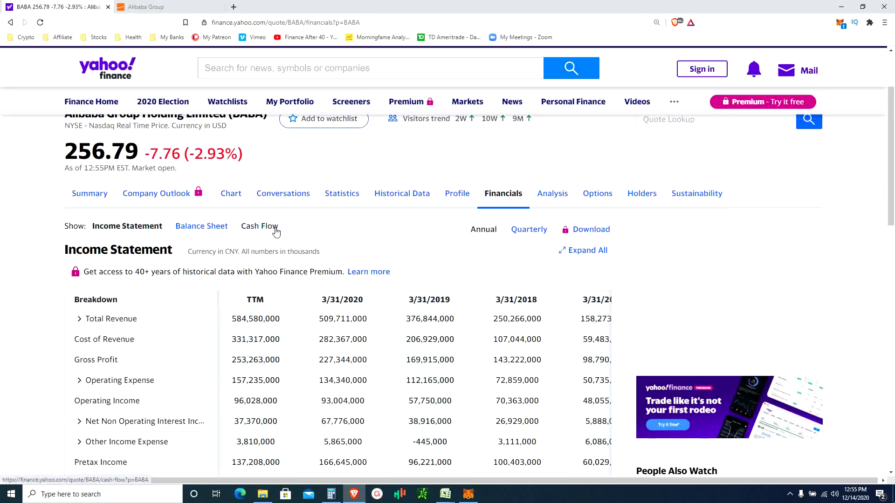
click(275, 228)
triple_click(276, 116)
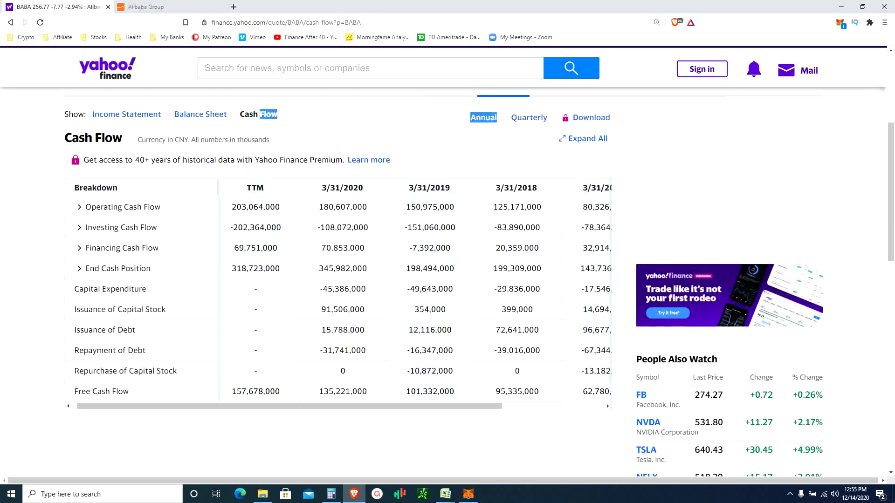
Step: Compare BABA's Operating Cash Flow across the annual columns and the TTM column
double_click(247, 208)
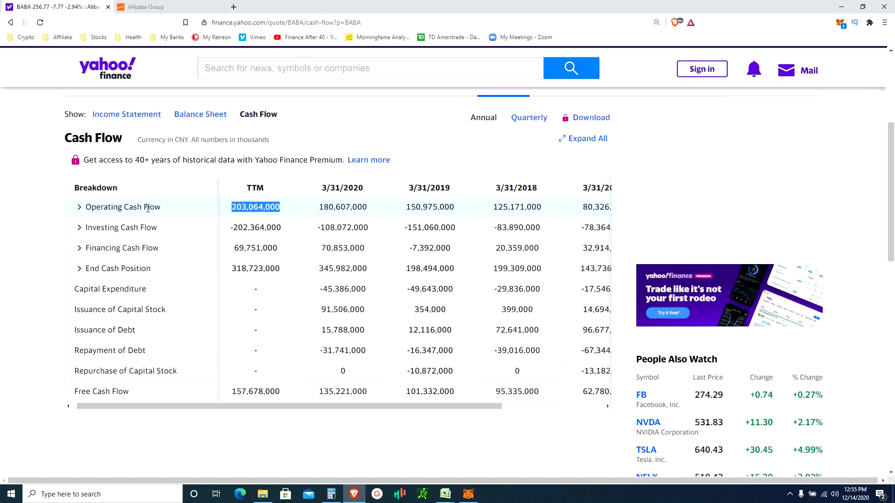
drag(162, 208, 86, 210)
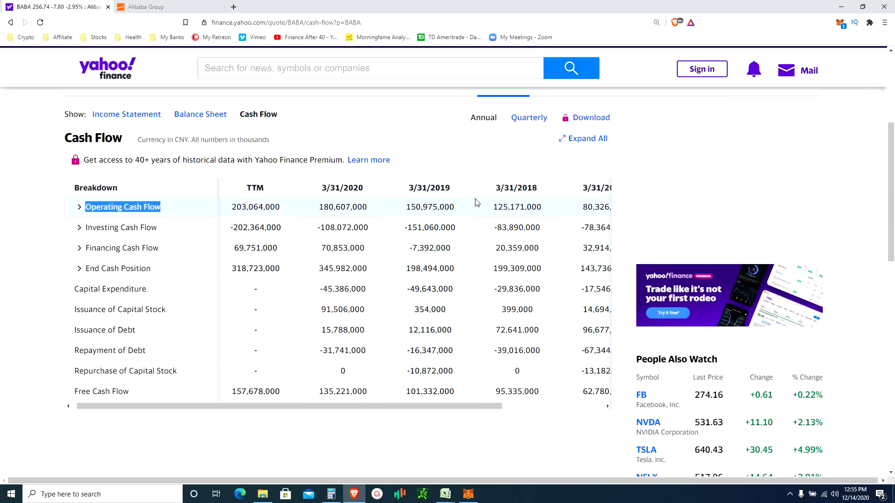
drag(583, 206, 592, 208)
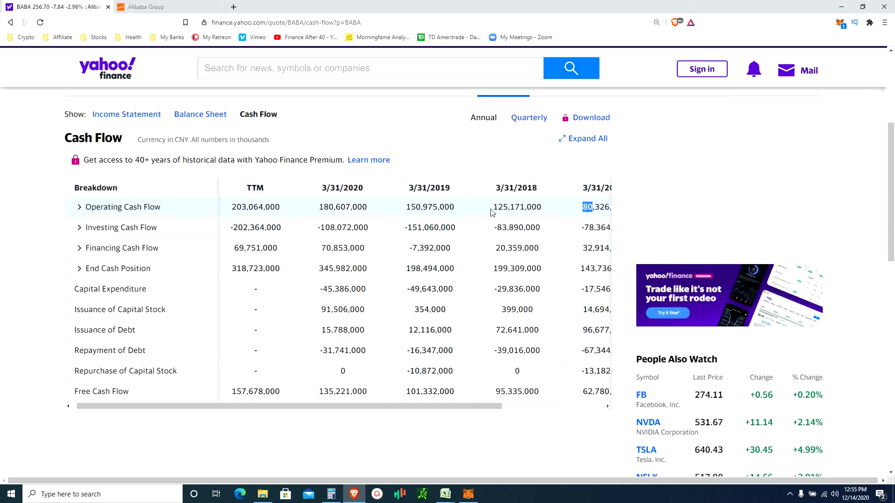
drag(493, 207, 506, 206)
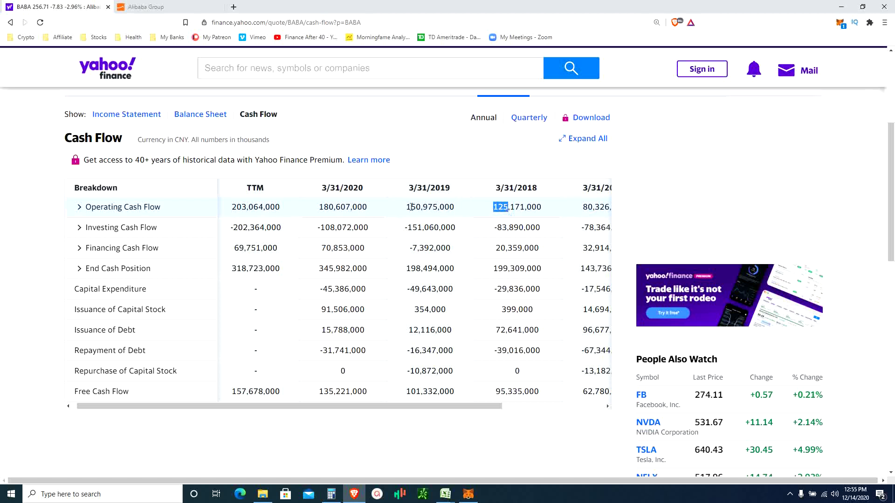
drag(406, 207, 422, 207)
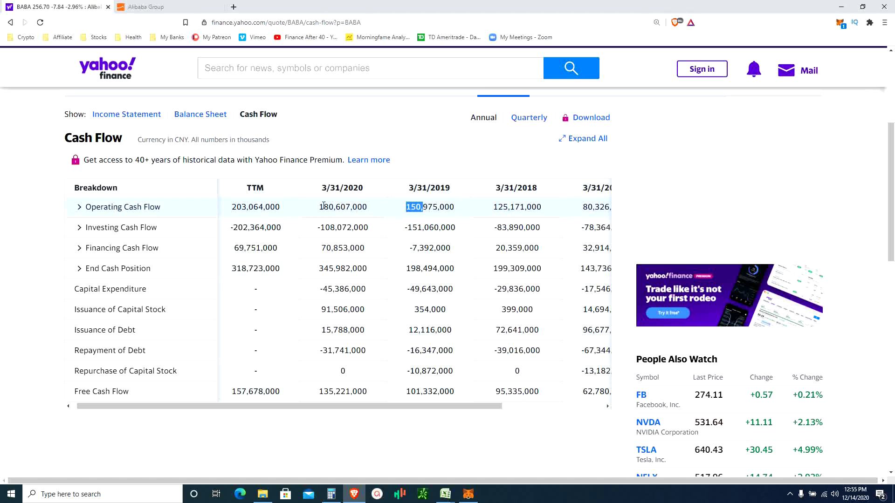
drag(323, 205, 329, 207)
drag(232, 205, 247, 206)
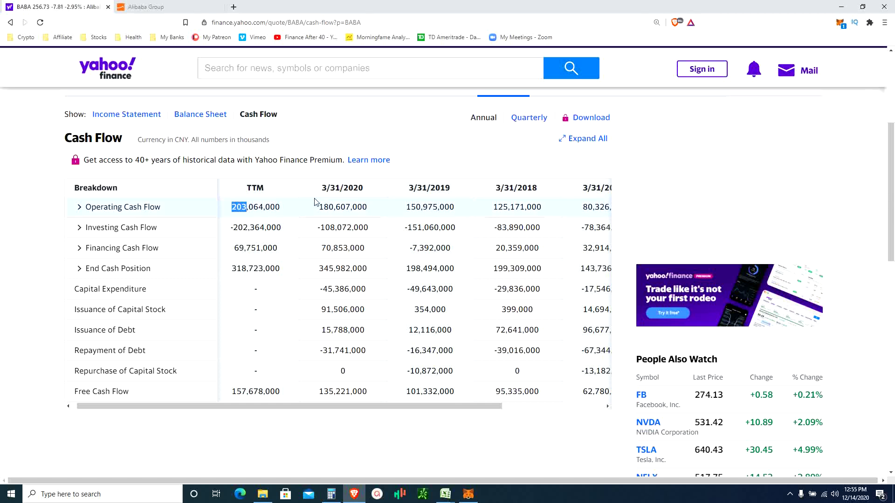
Step: Compare BABA's TTM Investing Cash Flow with the 3/31/2020 figure
double_click(265, 228)
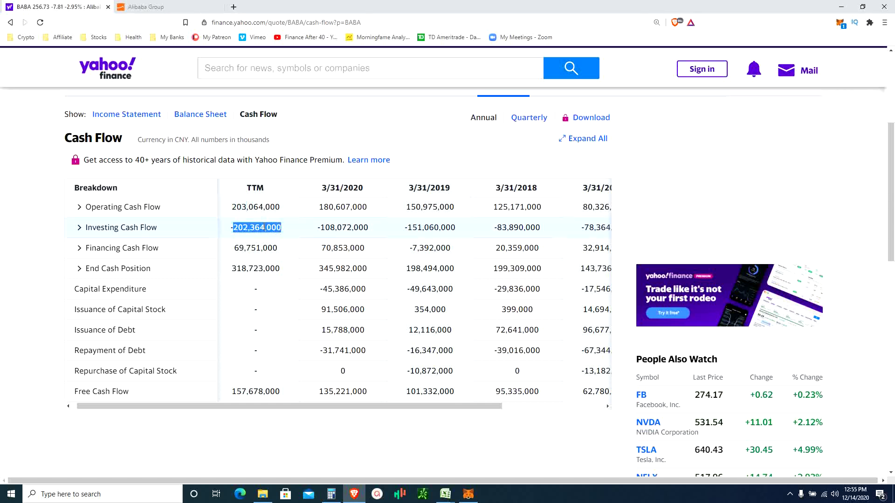
triple_click(149, 227)
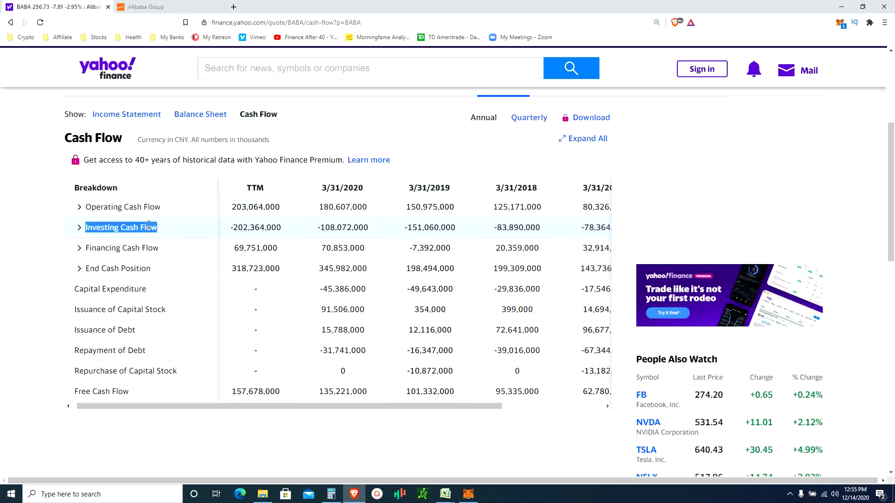
triple_click(267, 227)
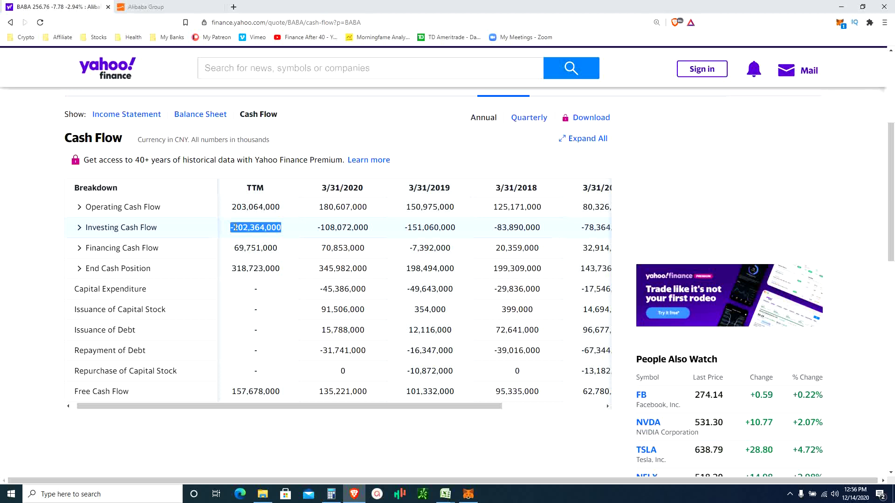
double_click(321, 227)
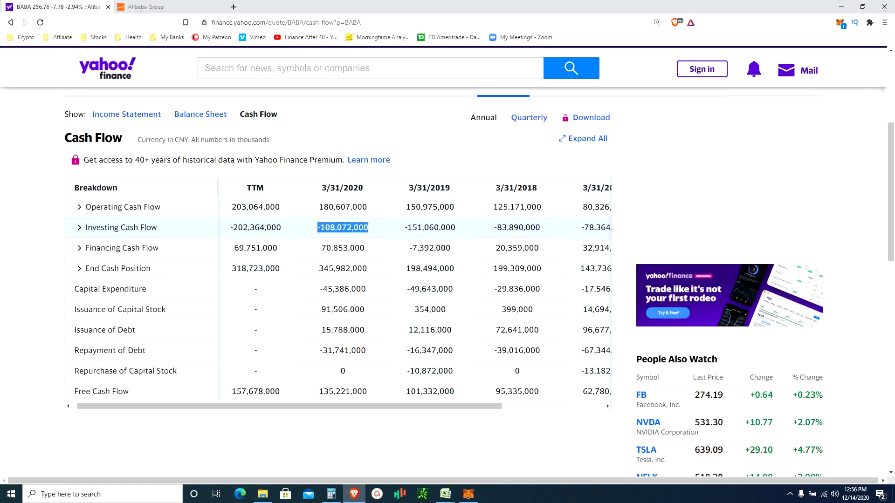
double_click(235, 228)
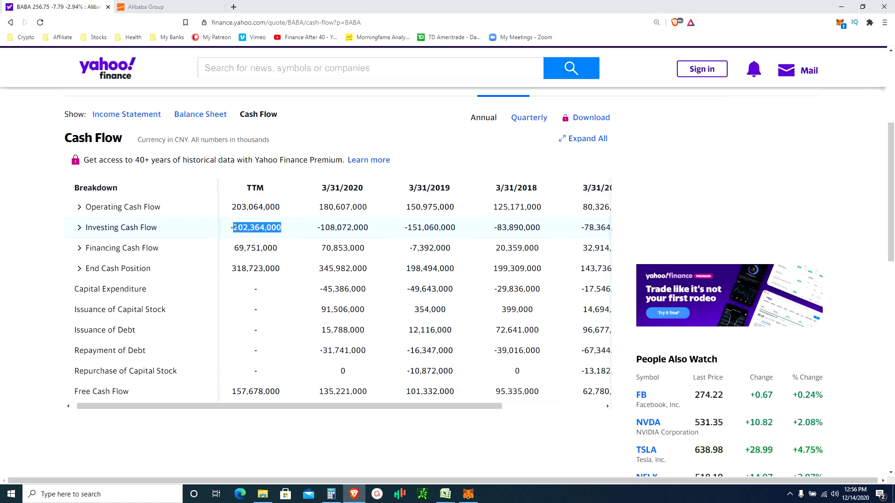
Step: Examine BABA's TTM Financing Cash Flow, expanding its continuing-activities components to check stock issuance and dividends, and collapse the row again
triple_click(113, 248)
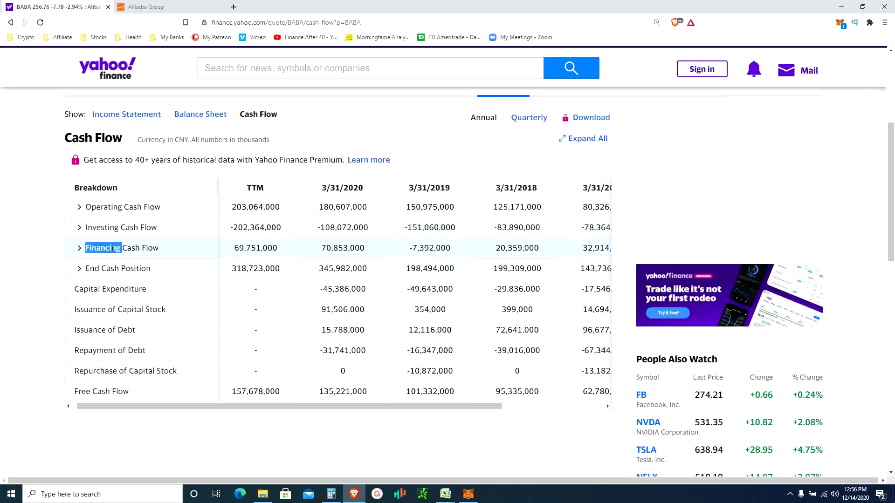
triple_click(238, 248)
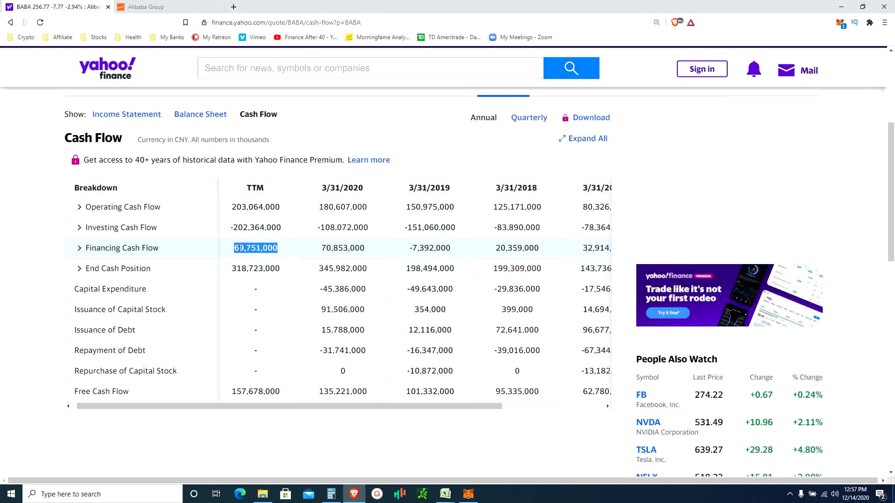
click(251, 247)
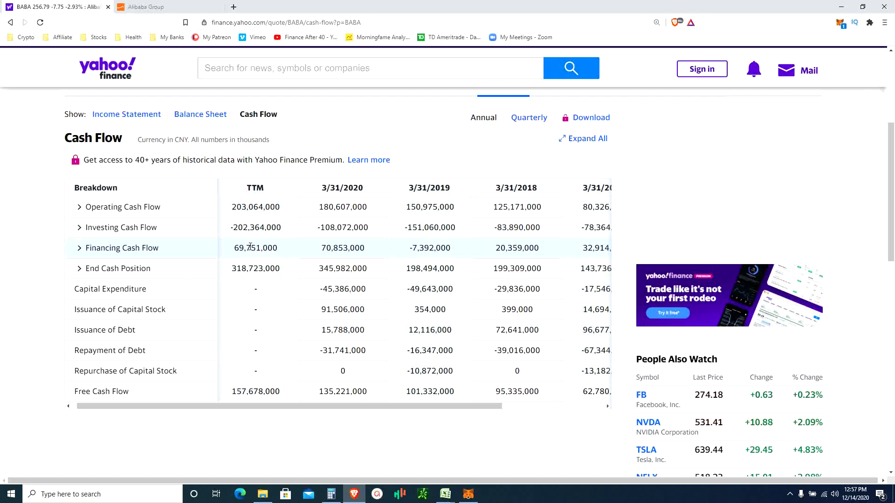
click(79, 248)
click(89, 269)
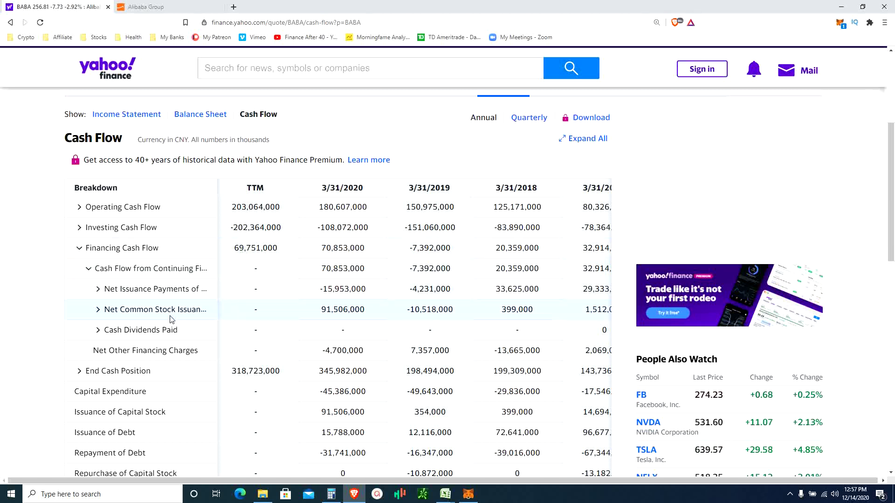
drag(253, 310, 264, 336)
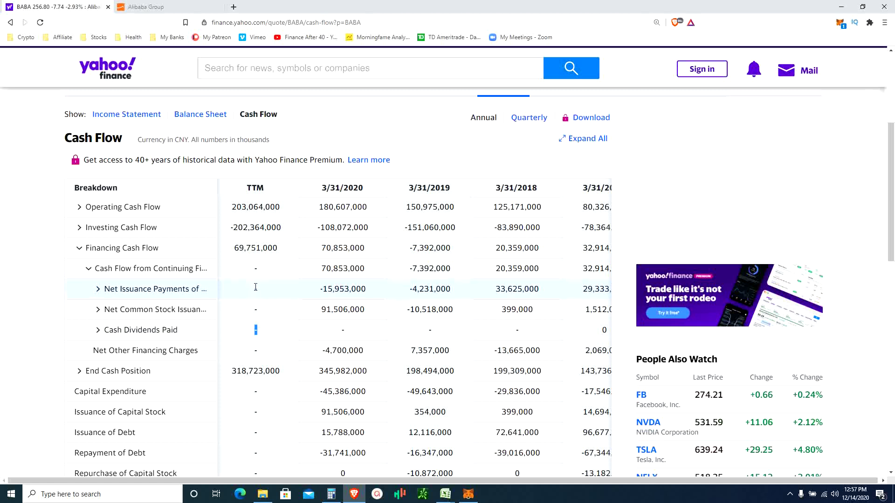
click(79, 250)
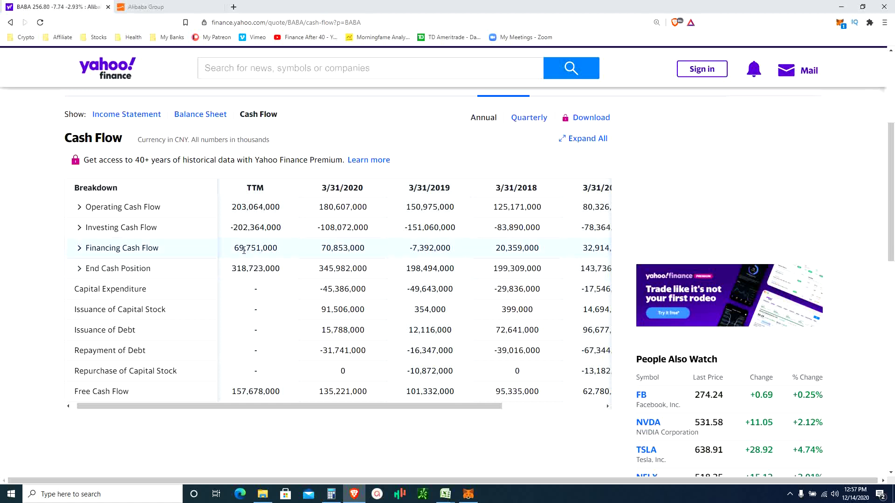
drag(233, 248, 264, 249)
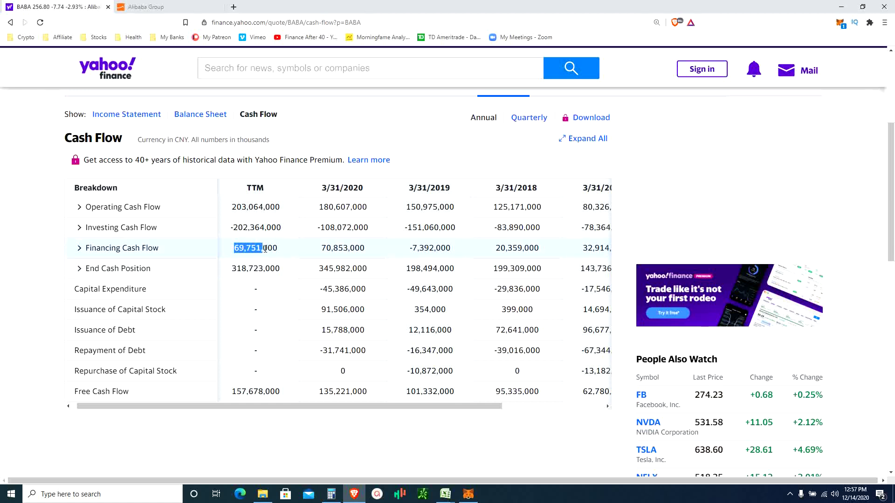
Step: Examine the rows for debt repayment, debt issuance, capital stock issuance and stock repurchase, and expand End Cash Position
scroll(264, 249, down, 1)
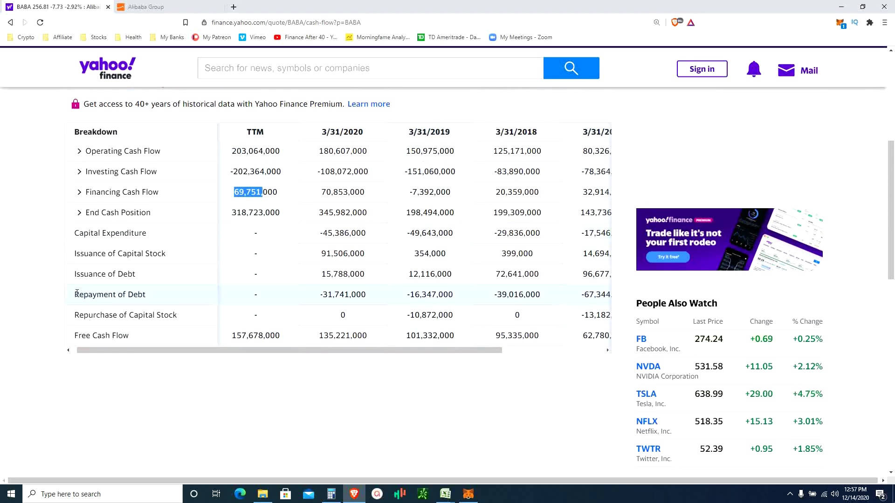
drag(75, 293, 135, 297)
drag(76, 275, 146, 285)
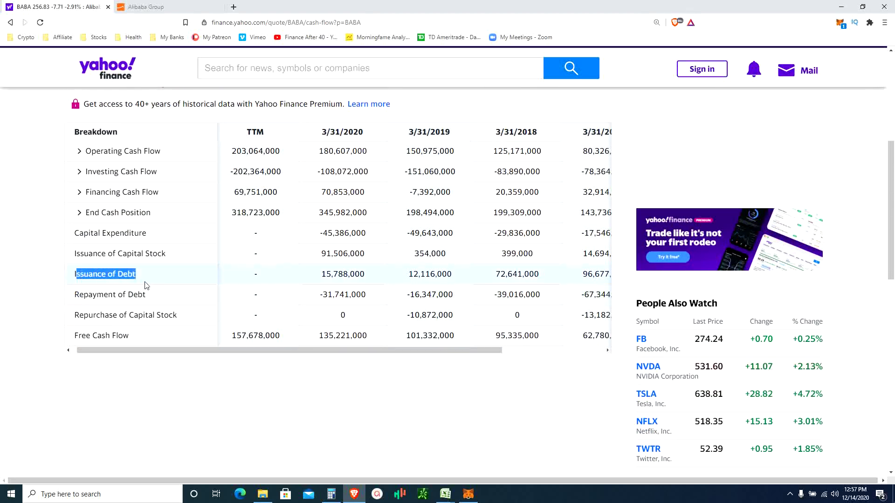
click(250, 286)
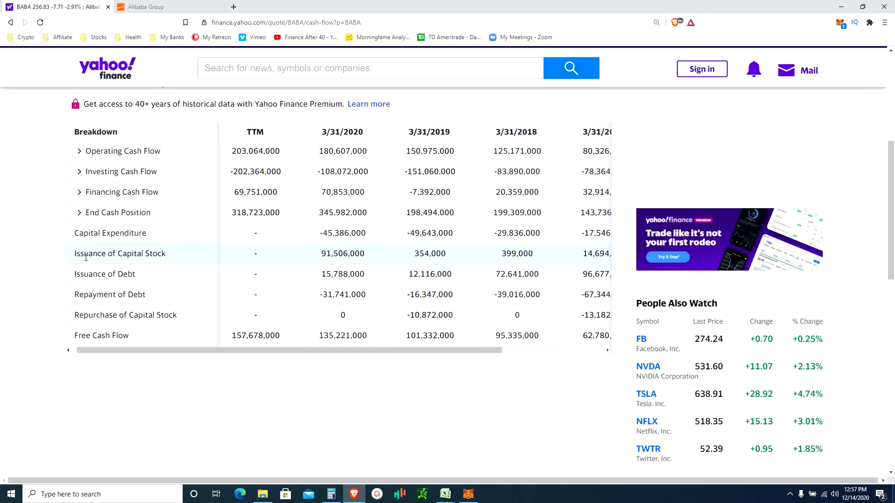
drag(74, 255, 167, 256)
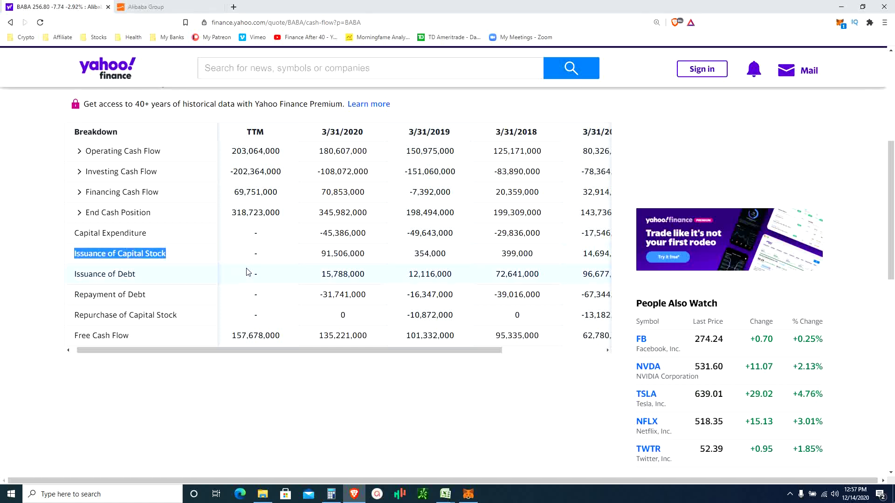
drag(80, 315, 169, 316)
click(118, 213)
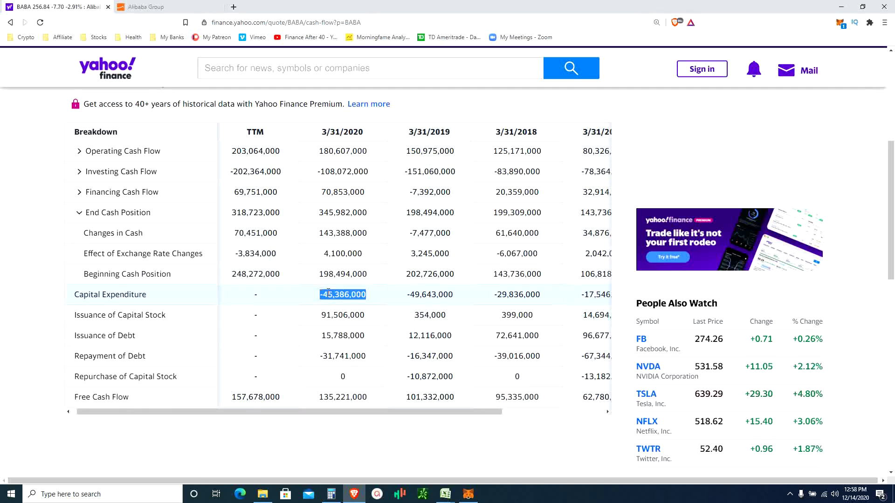
Step: Check the 3/31/2020 Capital Expenditure figure, then switch to Calculator and enter 45386 as the dividend of a new division
double_click(259, 294)
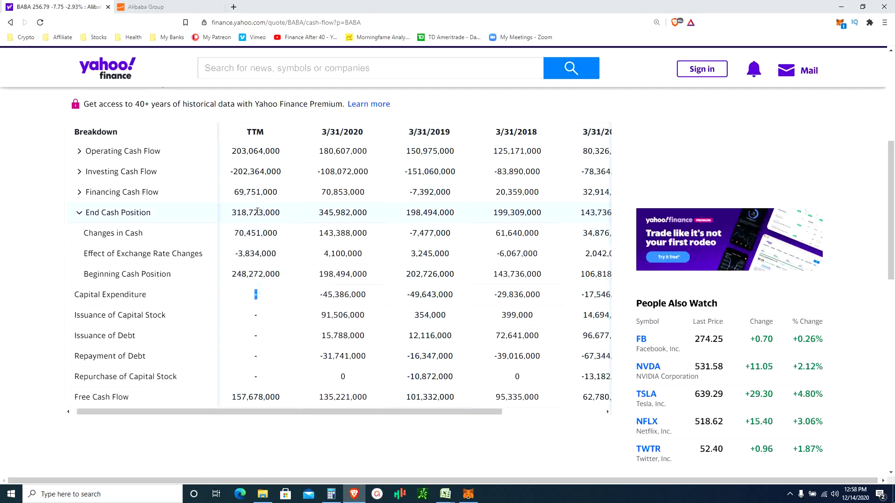
click(332, 296)
triple_click(332, 296)
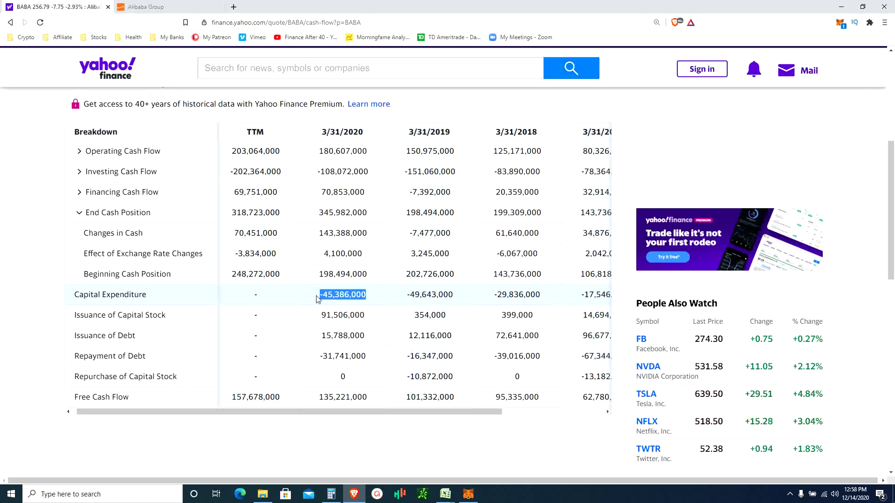
click(331, 494)
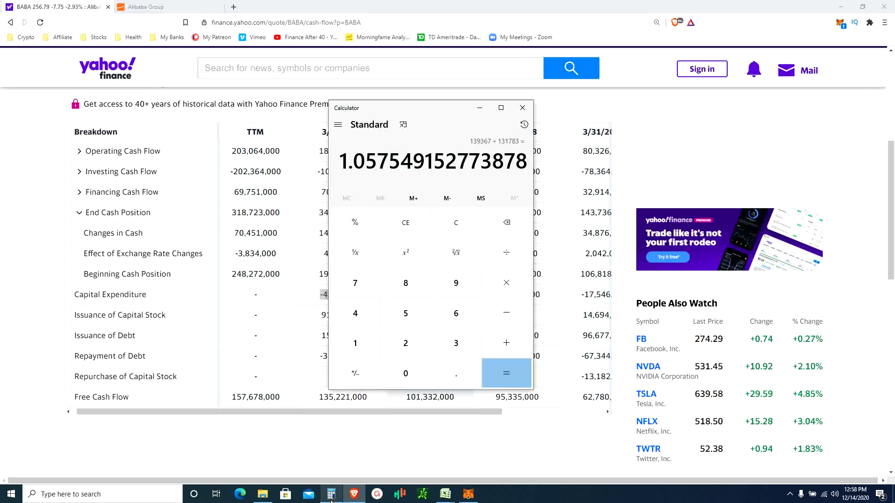
drag(397, 115, 449, 144)
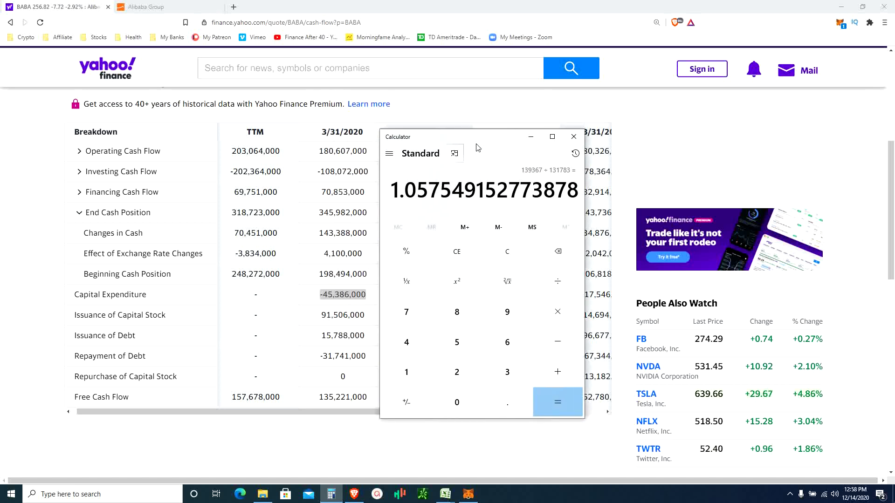
click(505, 248)
text(4)
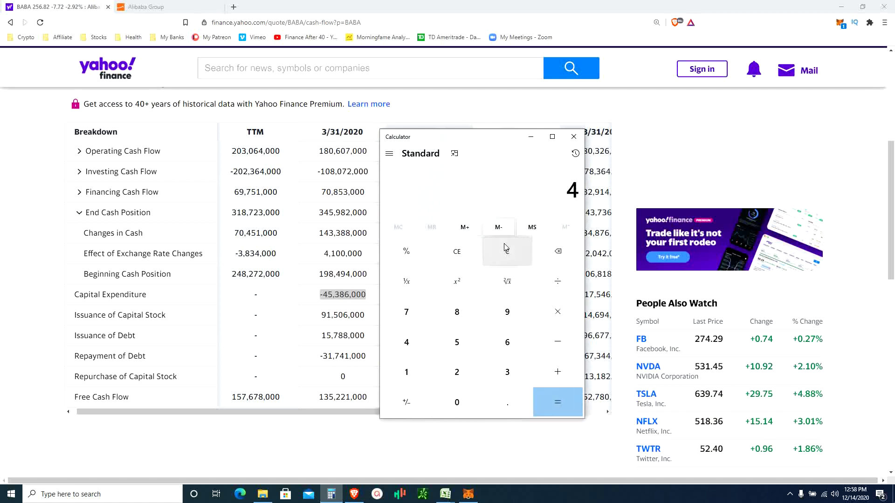
text(5,386)
key(slash)
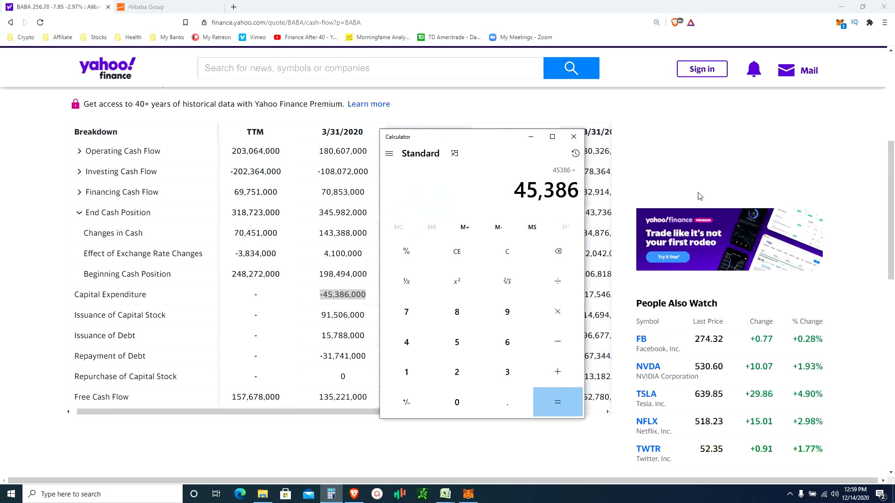
Step: Return to Yahoo Finance, open BABA's Income Statement and find the TTM diluted net income available to common stockholders
key(alt+Tab)
scroll(167, 189, up, 3)
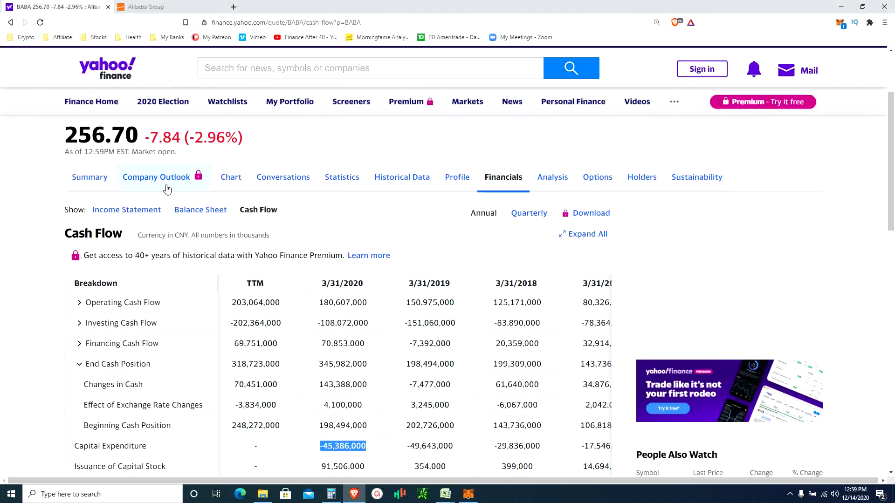
click(125, 210)
scroll(189, 278, down, 6)
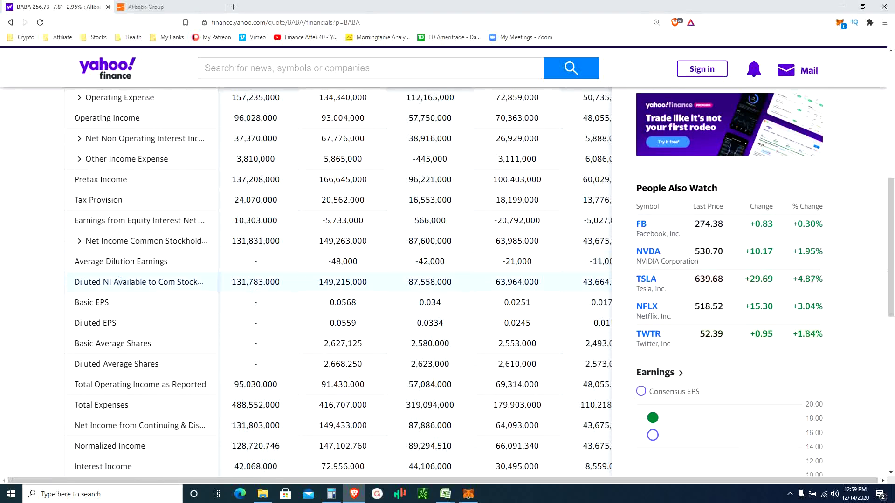
triple_click(120, 280)
double_click(253, 280)
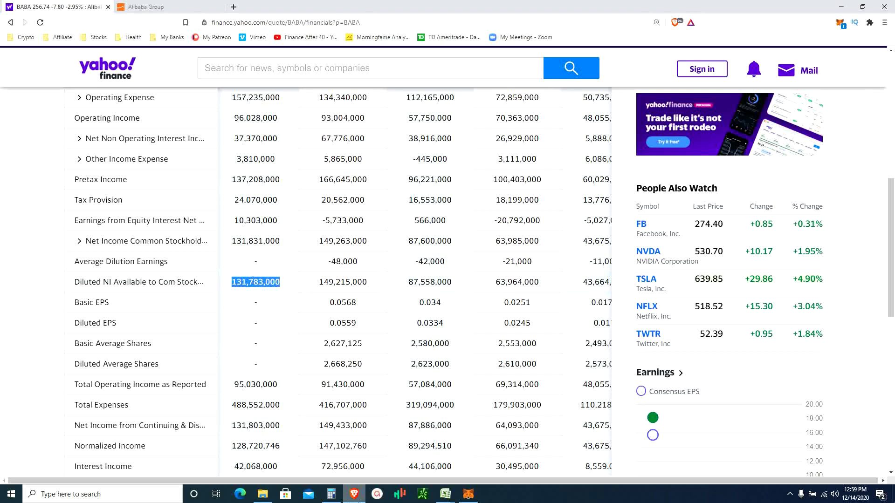
Step: Switch to Calculator, divide the capital expenditure by 131783 and multiply the quotient by 100 to get the percentage
click(333, 495)
text(/131783)
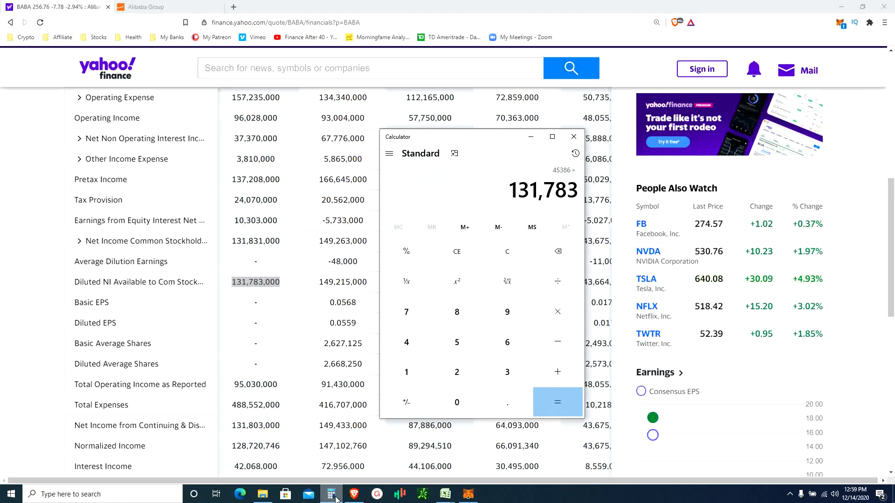
key(Return)
key(asterisk)
text(100)
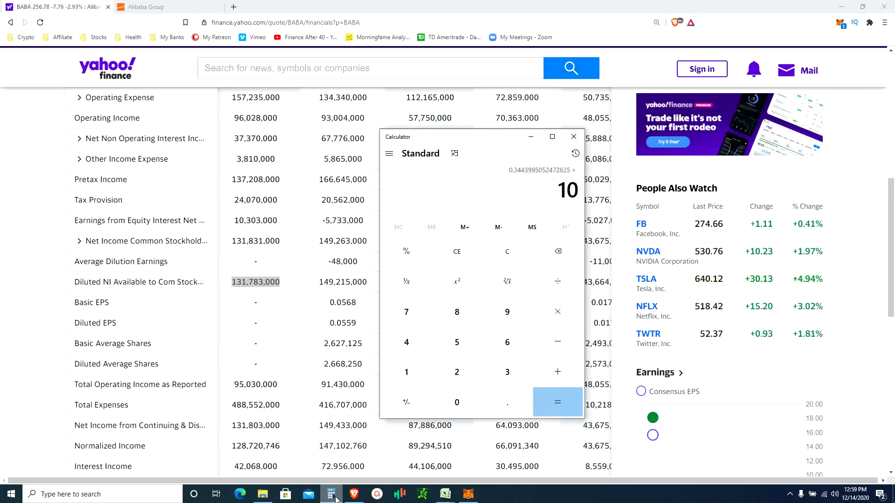
key(Return)
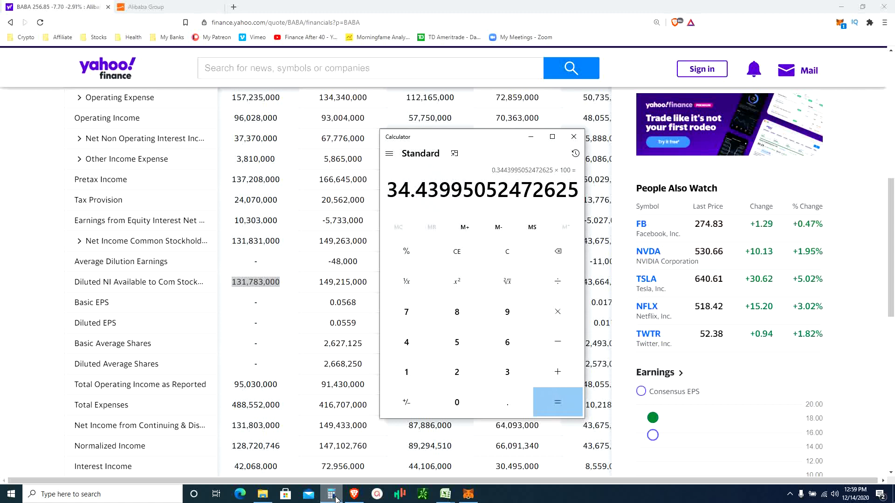
click(491, 258)
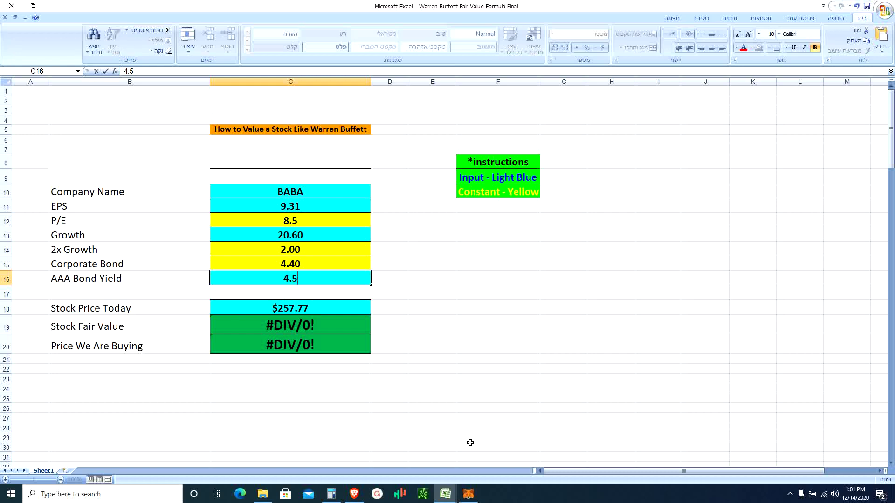
Step: In the Excel valuation sheet, set the AAA Bond Yield to 4.5 and go to the Stock Fair Value cell
key(Return)
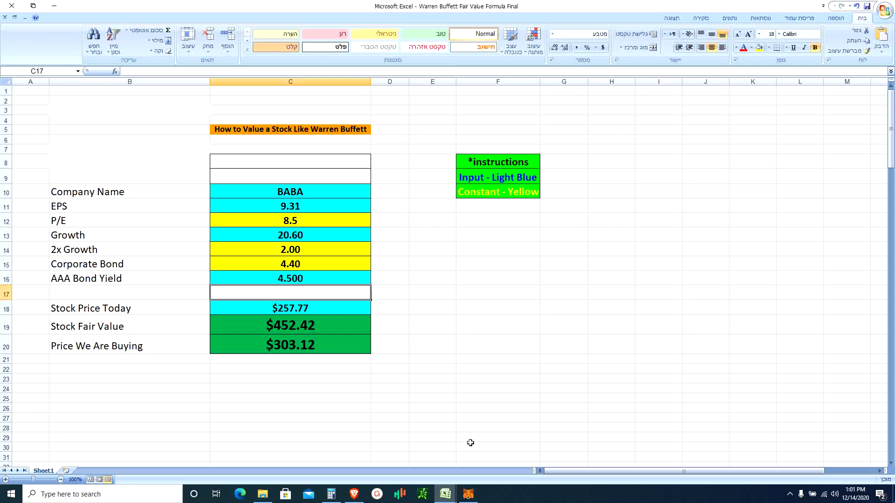
key(Down)
key(Down)
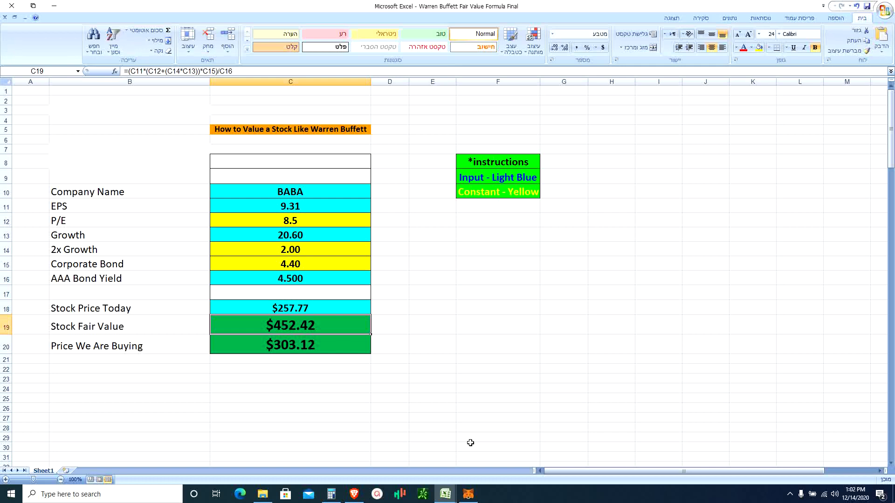
Step: Examine the Price We Are Buying row, checking its label and its formula in cell C20
key(Down)
key(Down)
key(Up)
key(Left)
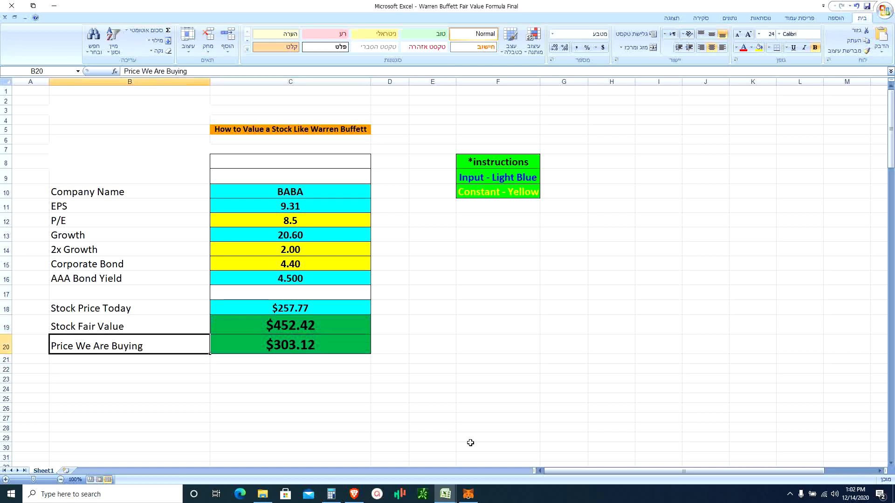
key(Right)
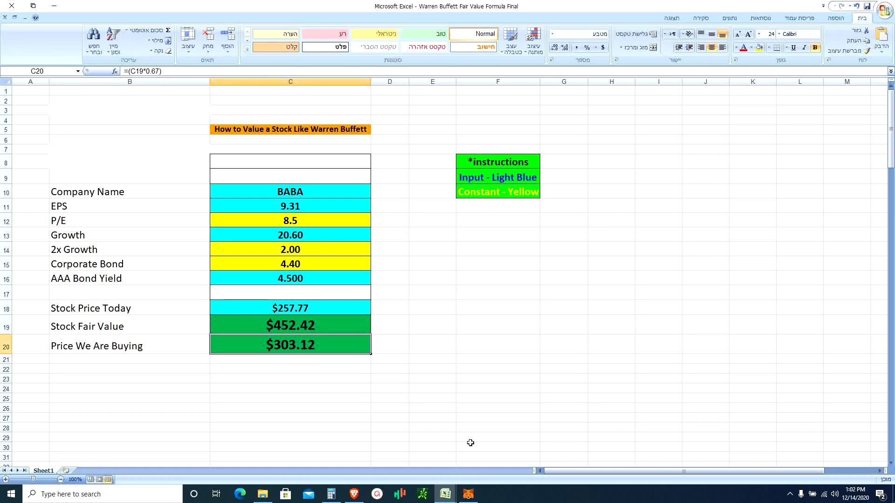